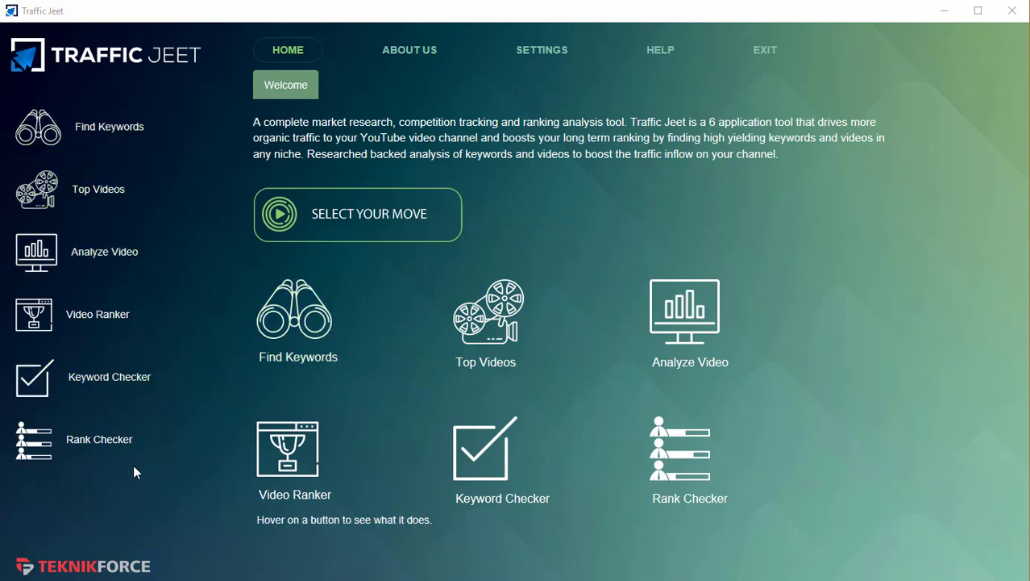
- Run a Find Keywords search for keywords similar to 'funny cat'
click(127, 142)
click(585, 326)
text(gu)
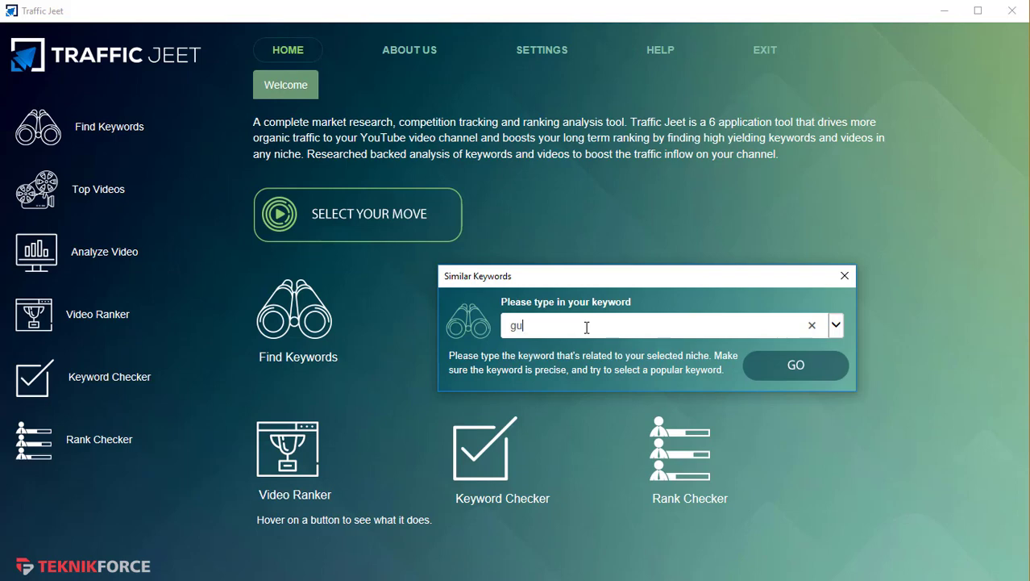
key(BackSpace)
text(funny cat)
click(763, 366)
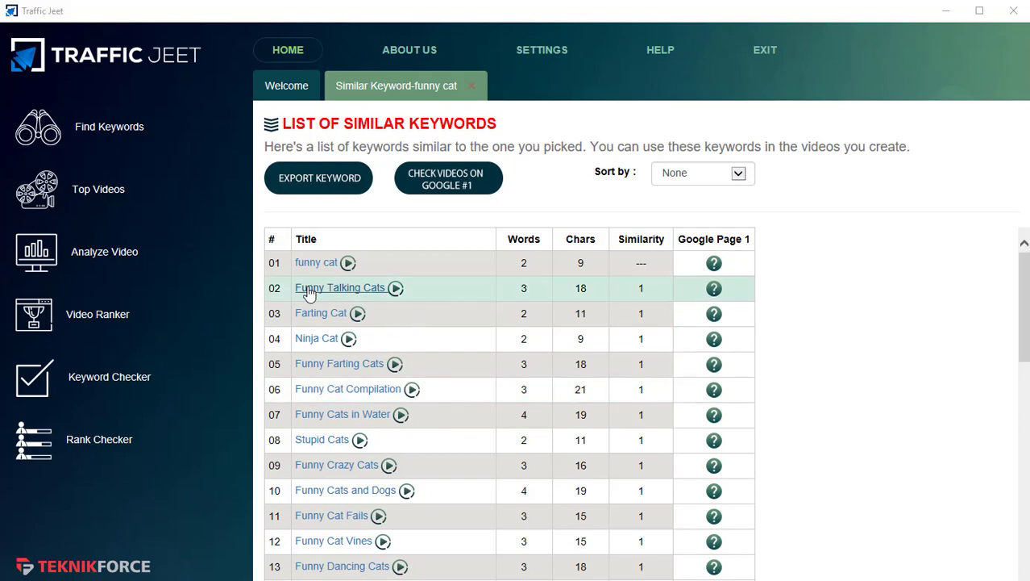
- Review the similar keywords table and fetch top YouTube videos for Funny Talking Cats
scroll(341, 323, down, 10)
scroll(395, 359, down, 20)
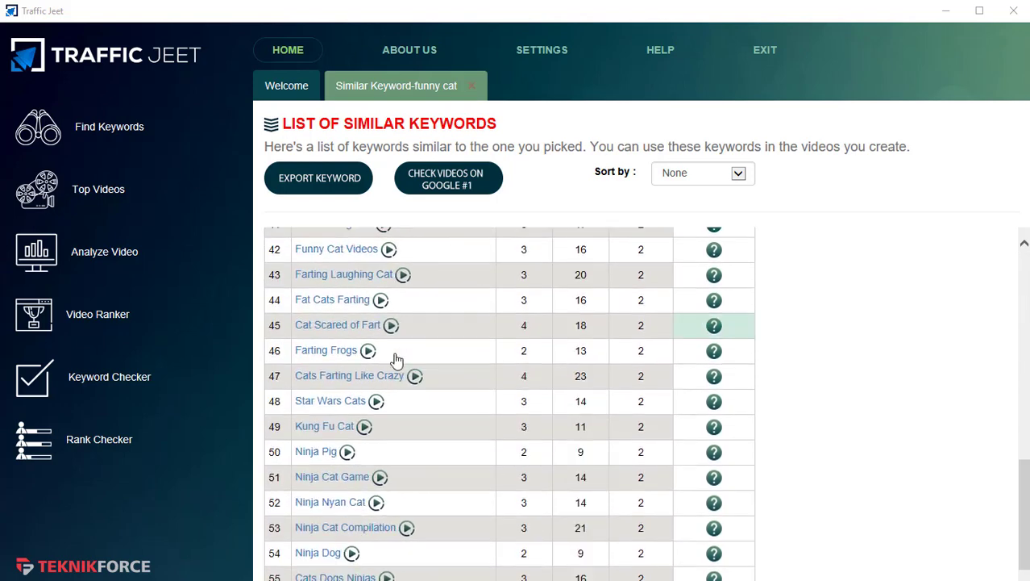
scroll(528, 384, up, 6)
scroll(533, 384, down, 6)
scroll(537, 387, up, 11)
scroll(537, 387, up, 15)
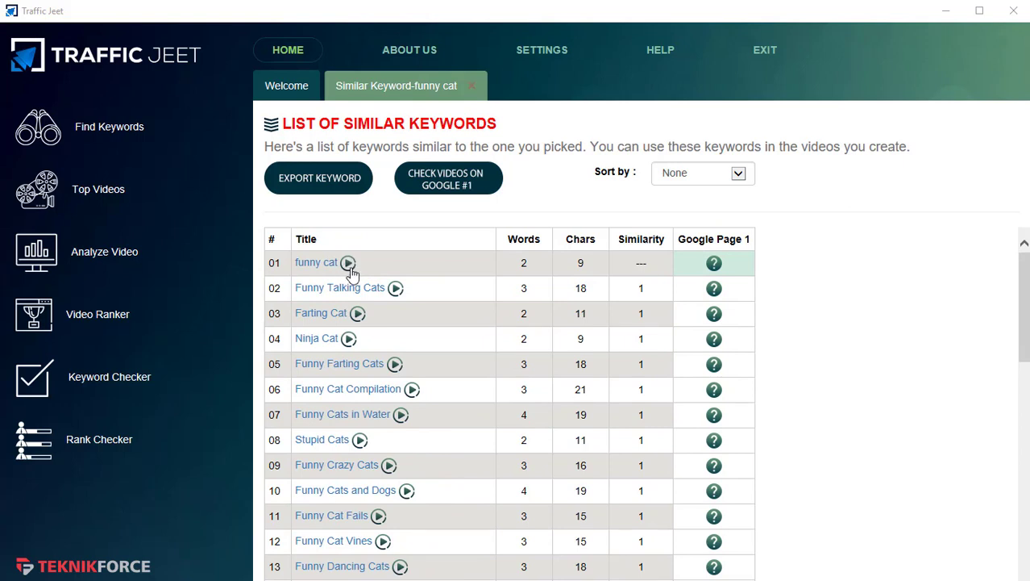
click(394, 288)
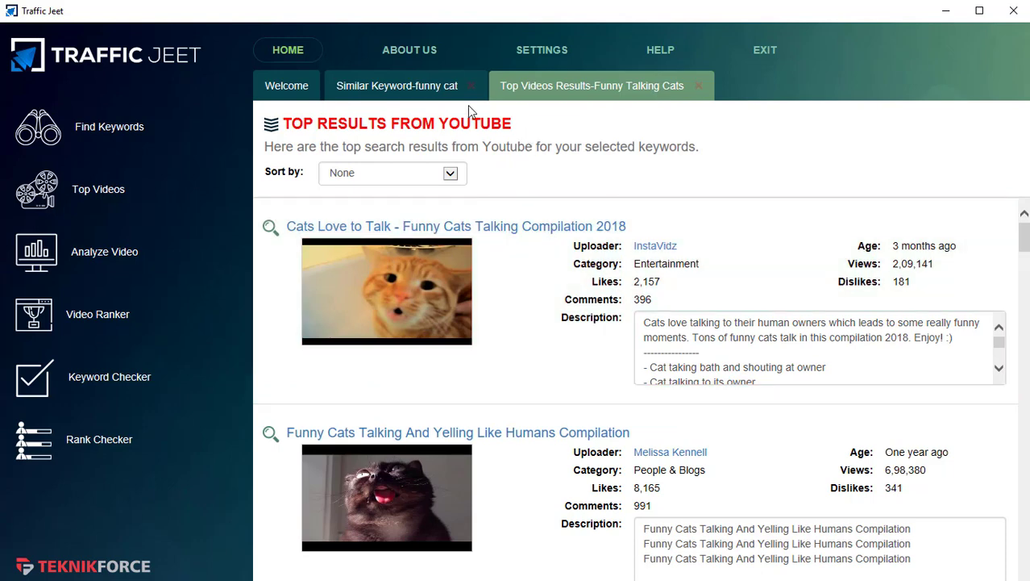
- Return to the Similar Keyword-funny cat tab
click(395, 87)
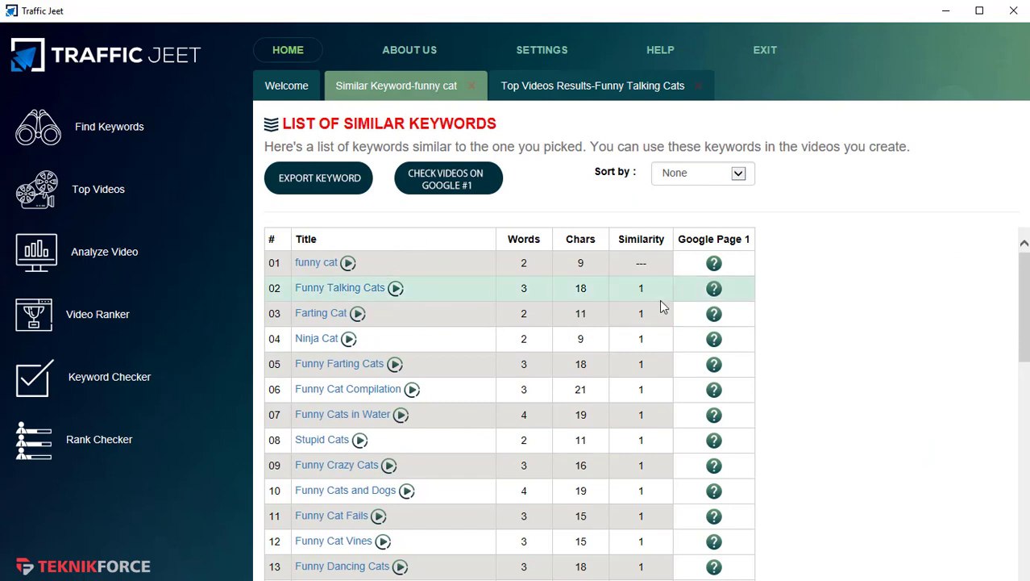
drag(637, 337, 650, 445)
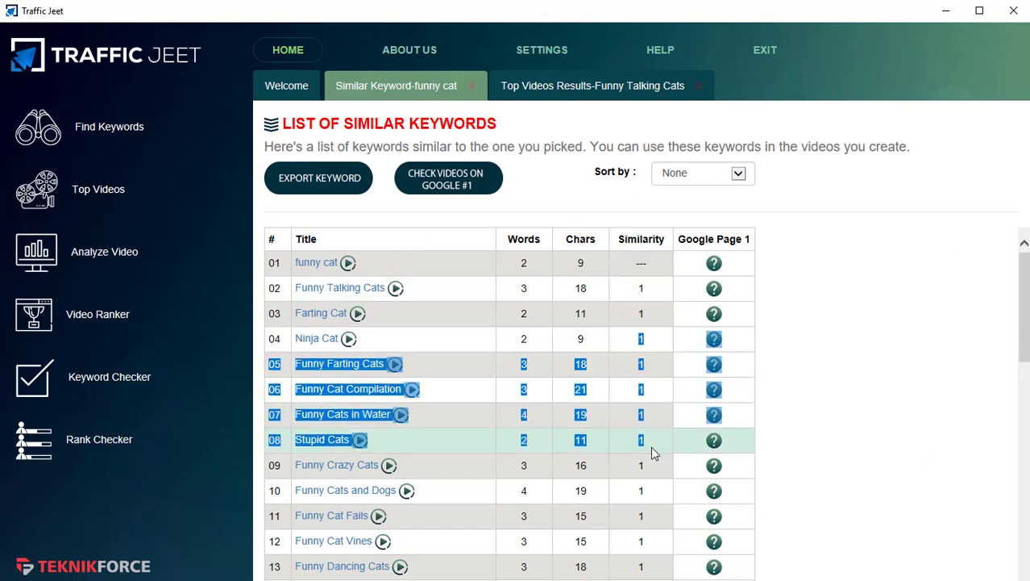
scroll(645, 447, down, 16)
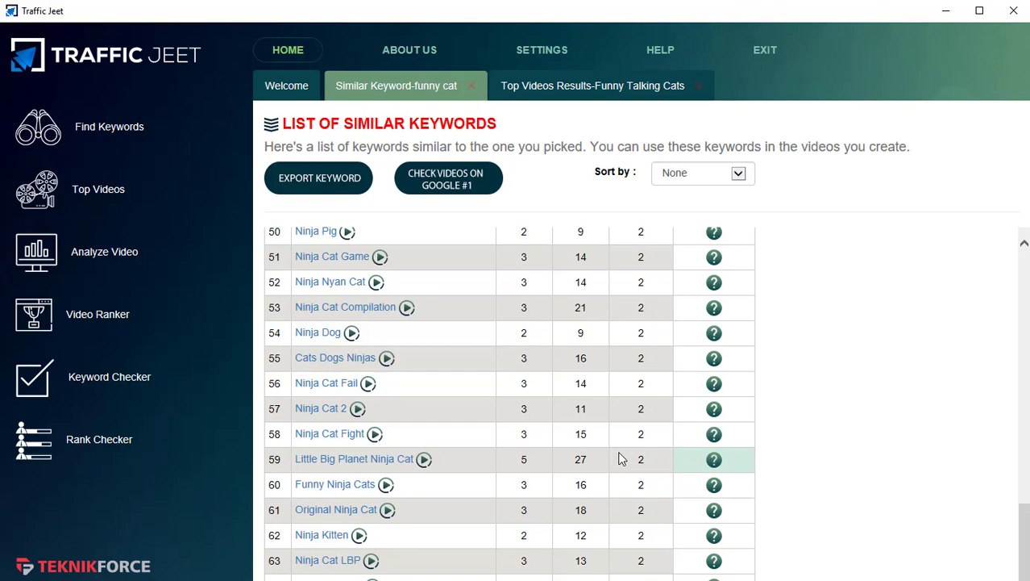
scroll(622, 459, up, 16)
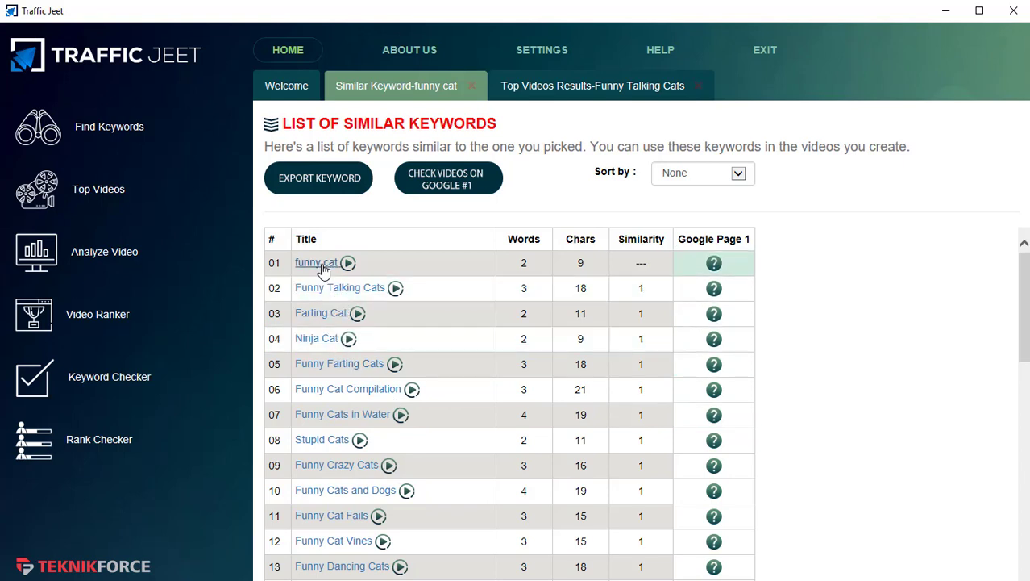
drag(598, 312, 644, 443)
click(644, 443)
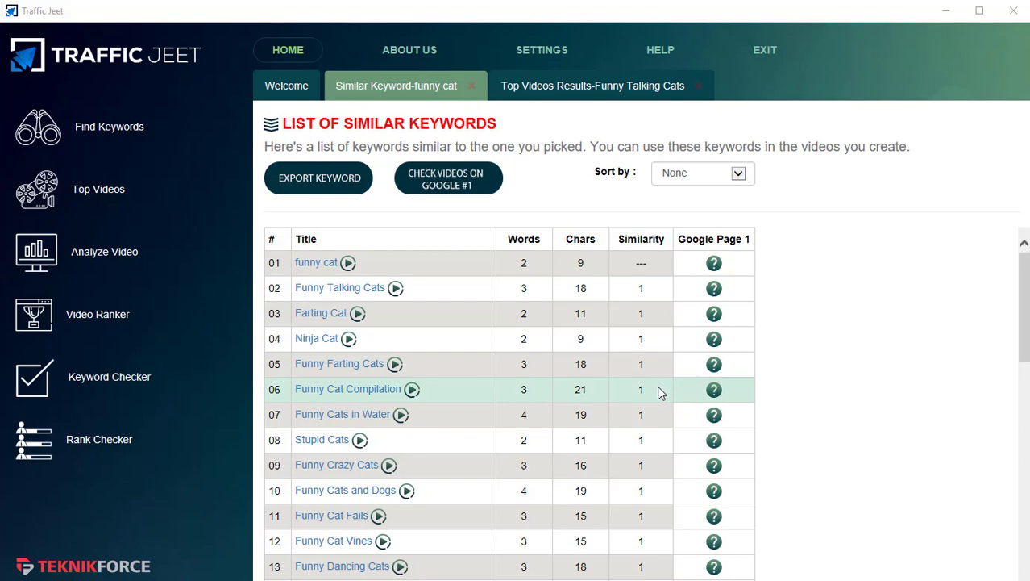
scroll(459, 407, down, 5)
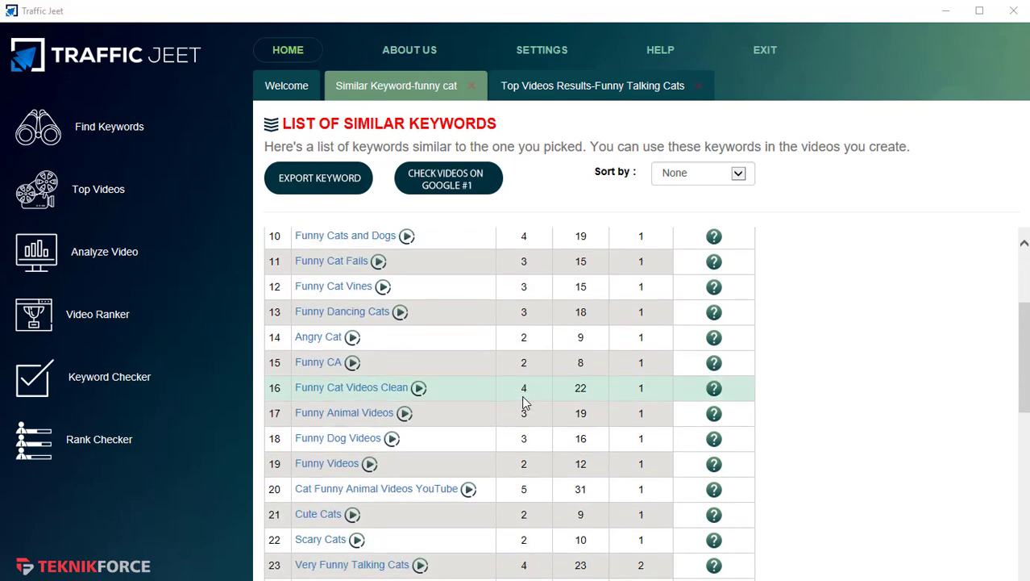
scroll(584, 436, down, 2)
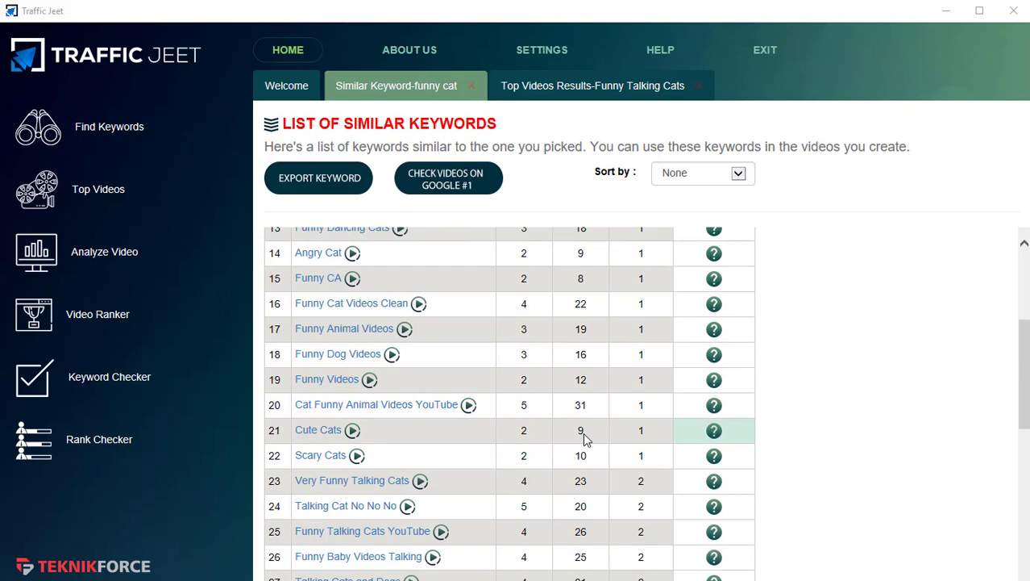
scroll(583, 436, down, 2)
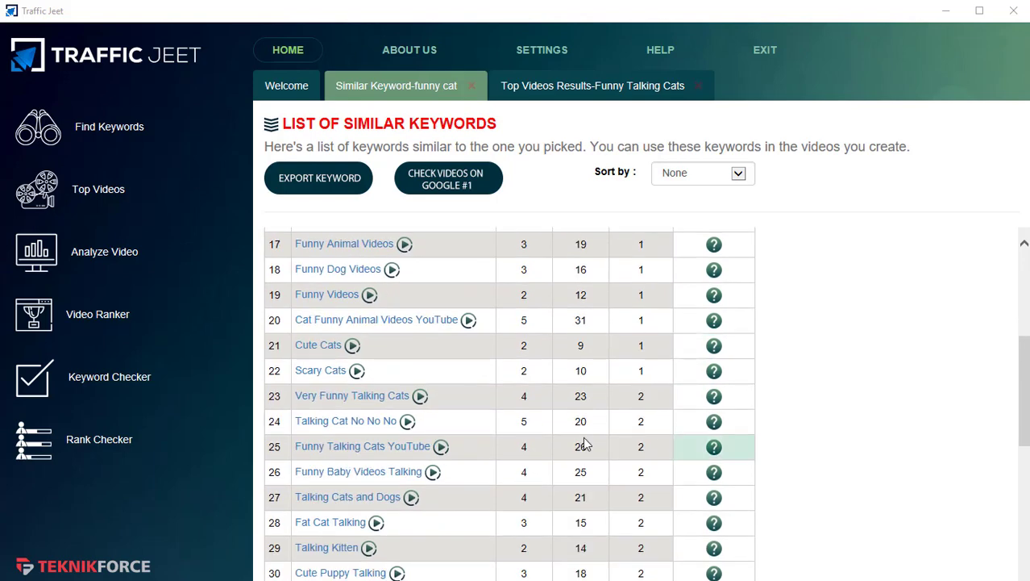
scroll(673, 415, up, 5)
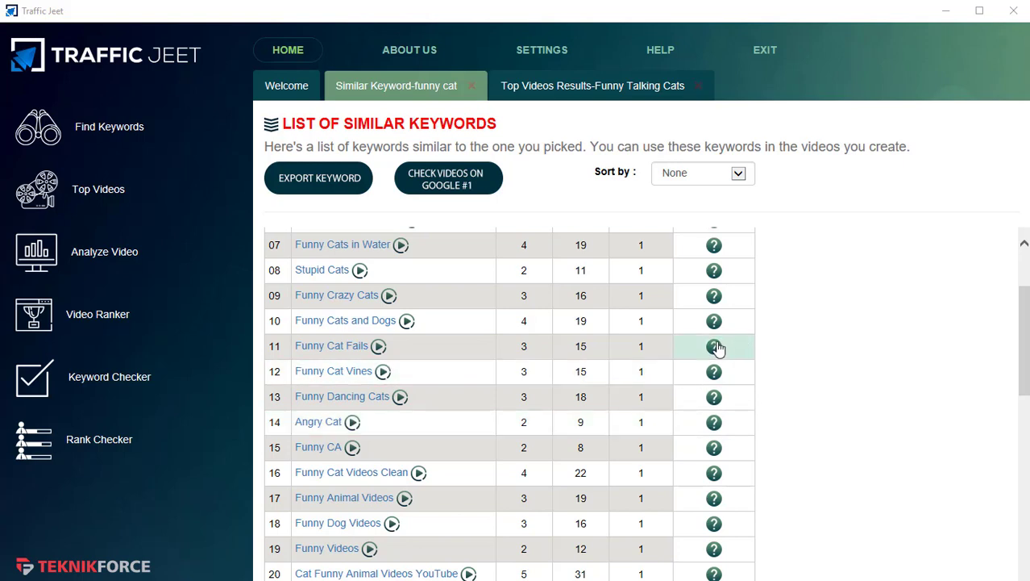
scroll(747, 383, up, 3)
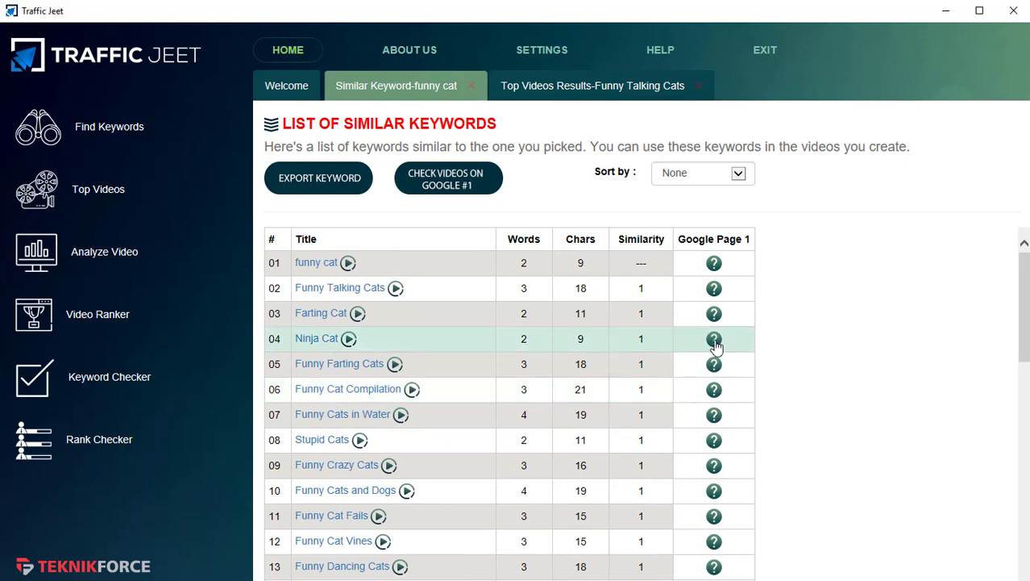
- Run the Google Page 1 check on rows 04–12, from Ninja Cat to Funny Cat Vines
click(713, 339)
click(713, 363)
click(714, 389)
click(715, 443)
click(715, 463)
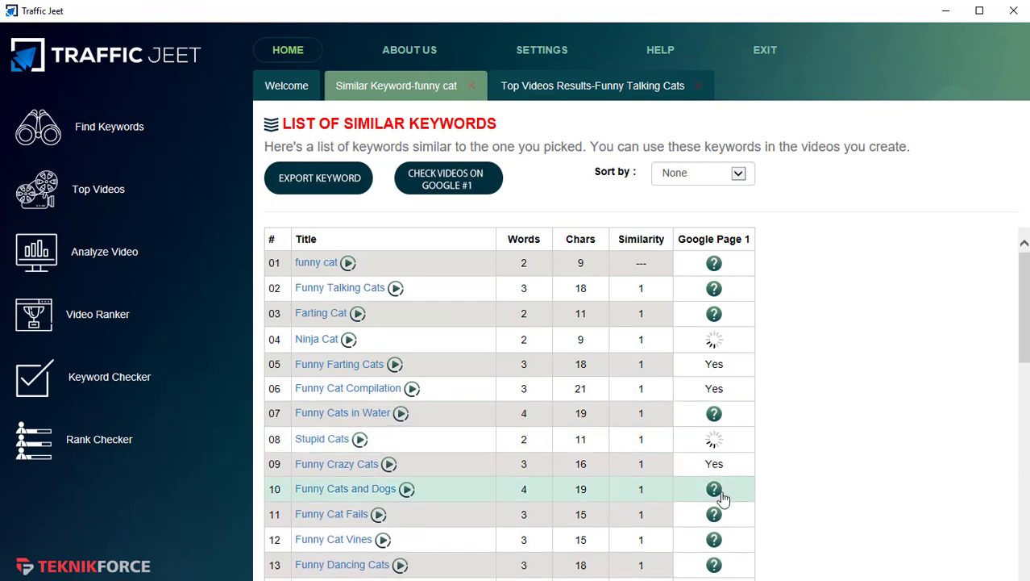
click(714, 491)
scroll(714, 490, down, 5)
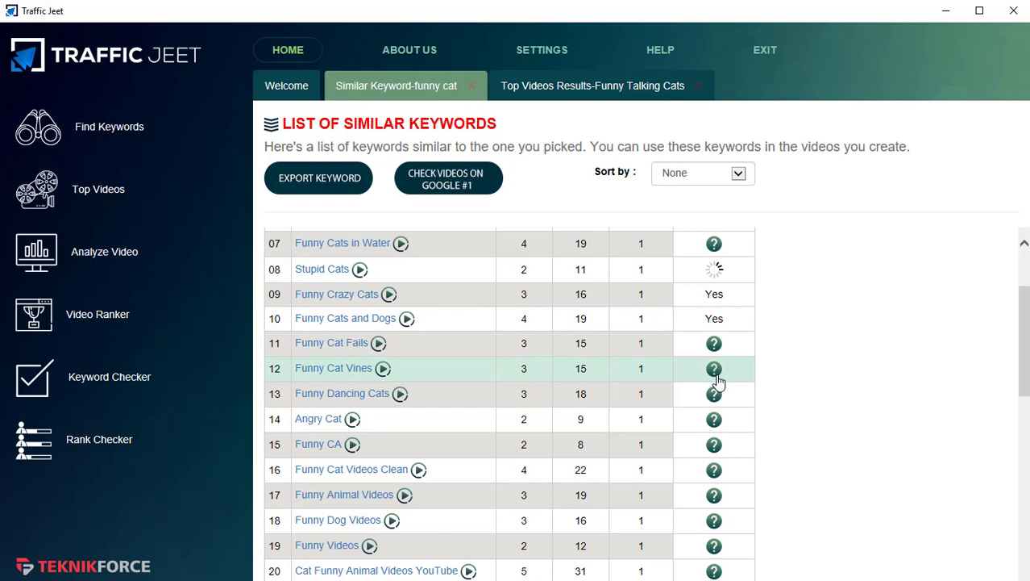
click(714, 366)
scroll(737, 463, up, 5)
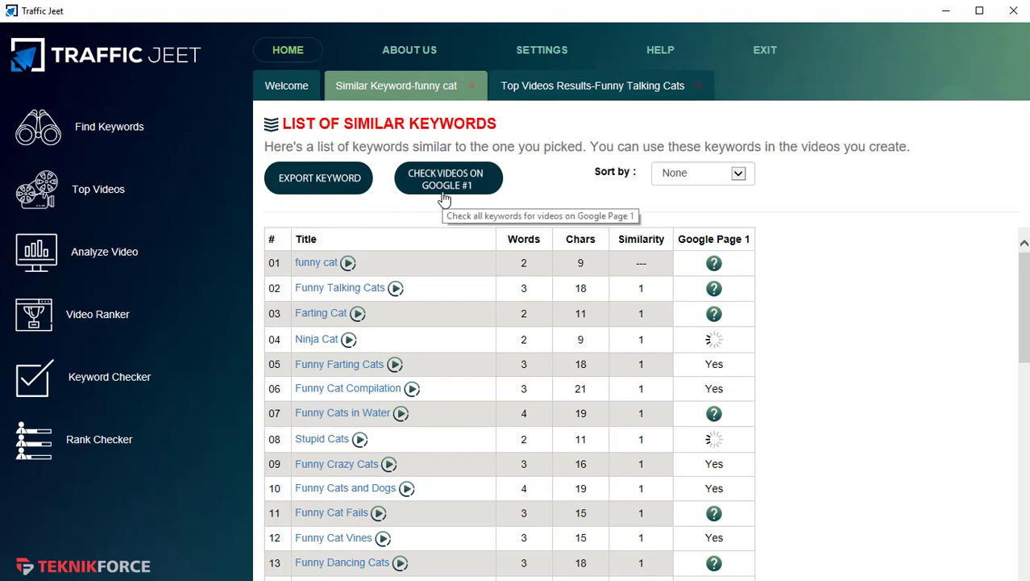
- Scroll through the table to review the Google Page 1 Yes results
scroll(565, 294, down, 15)
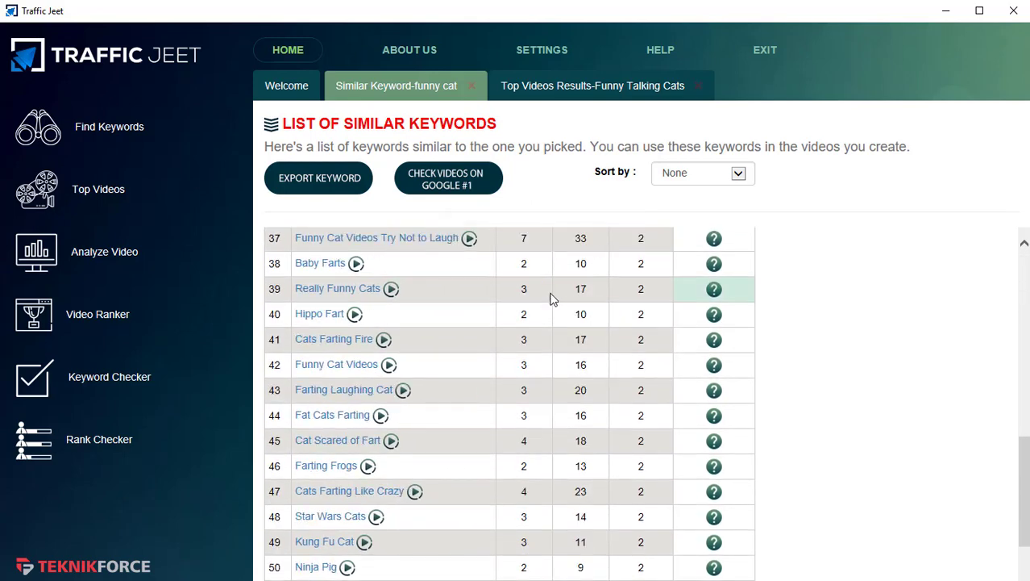
scroll(707, 450, up, 14)
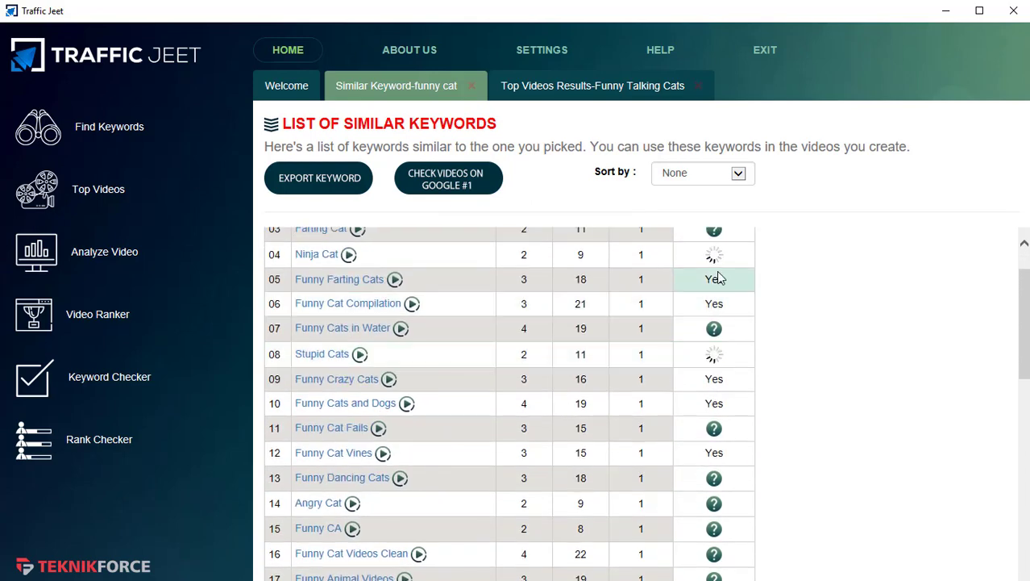
scroll(708, 371, down, 4)
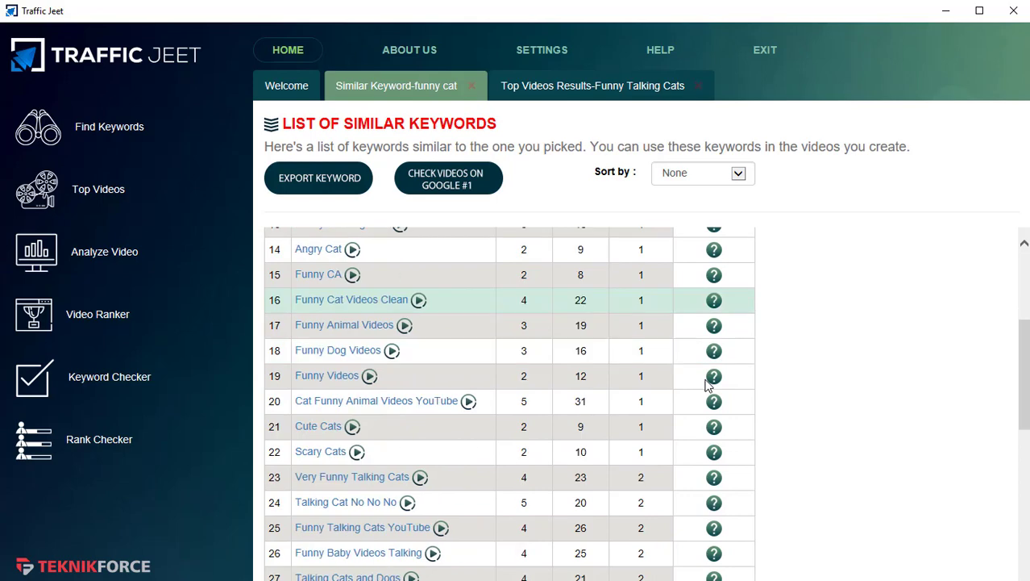
scroll(707, 384, down, 6)
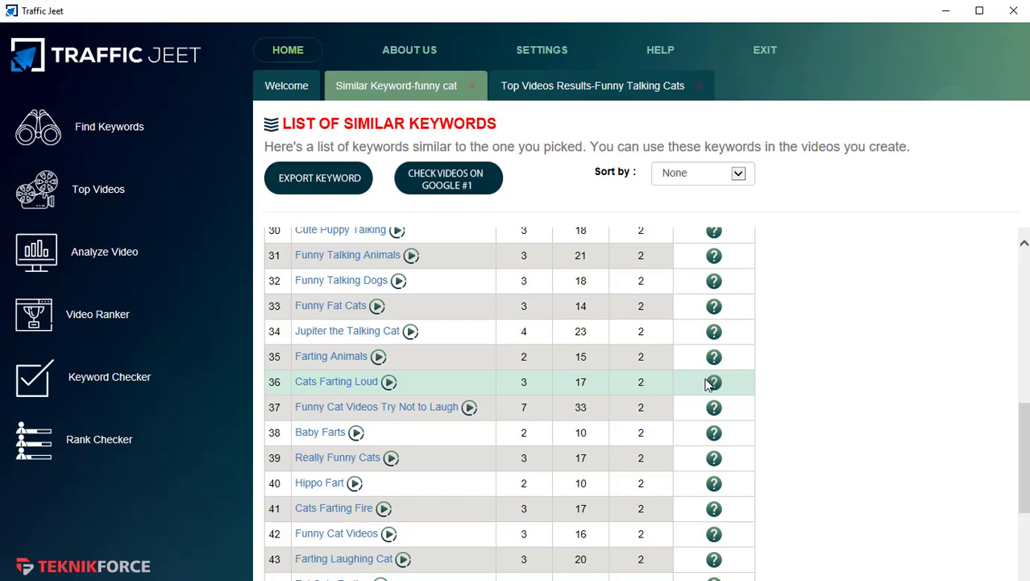
- Fetch the top YouTube videos for the keyword 'funny cat' with Top Videos
click(119, 194)
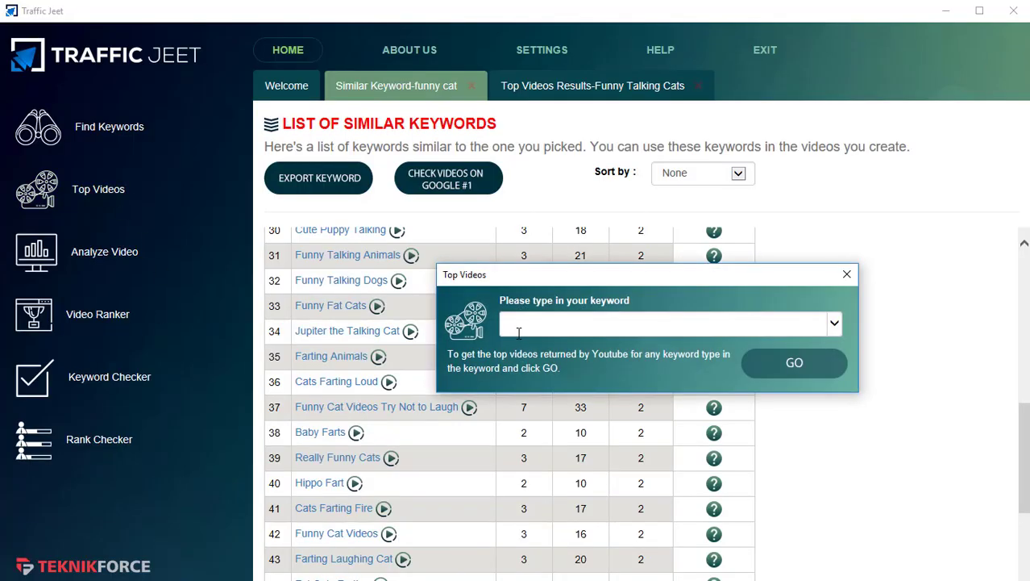
text(funny)
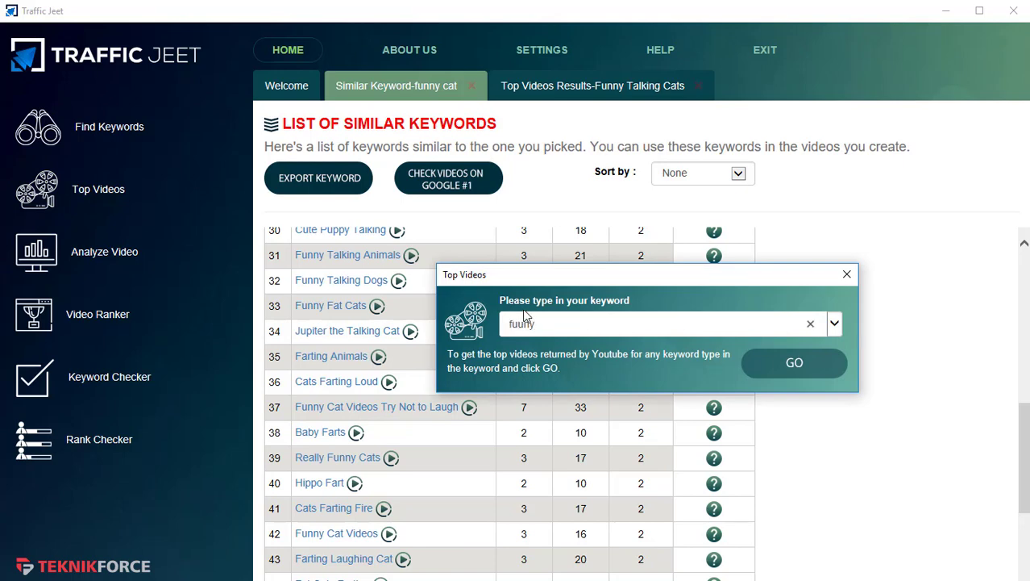
text( cat)
click(776, 364)
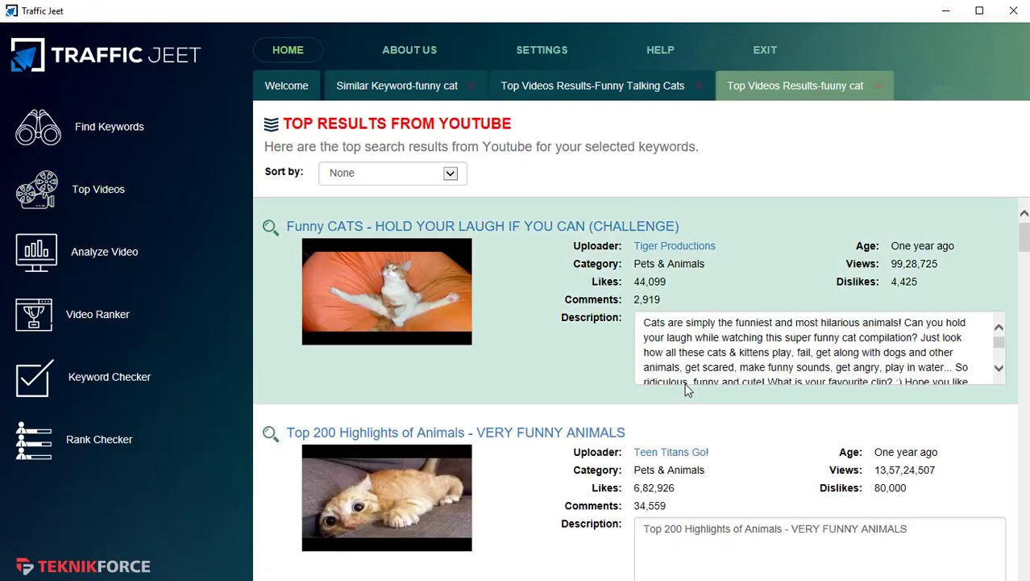
- Browse the fuuny cat results, highlighting the Comments 34,559, Views and Dislikes figures
scroll(580, 345, down, 5)
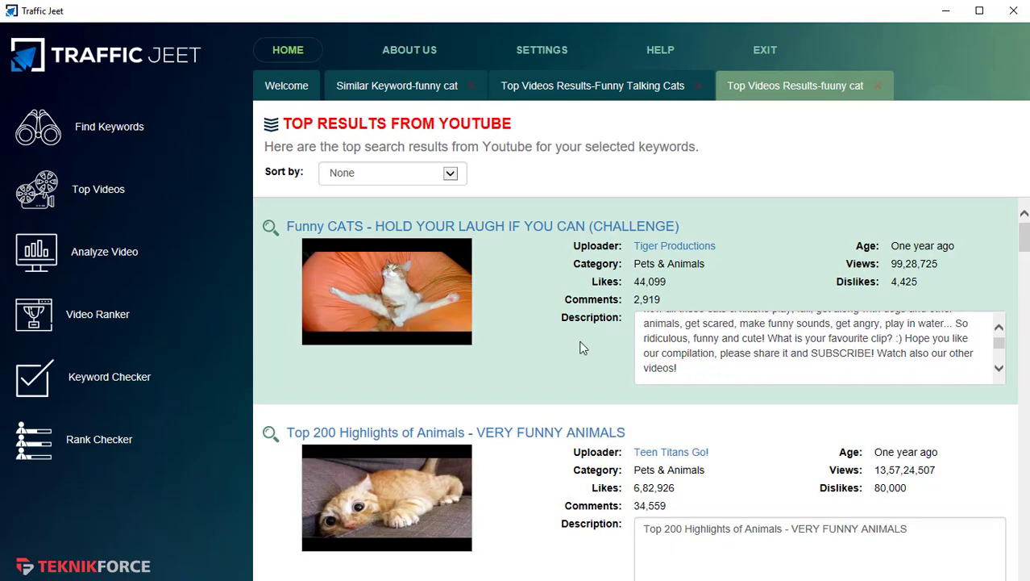
scroll(584, 348, up, 3)
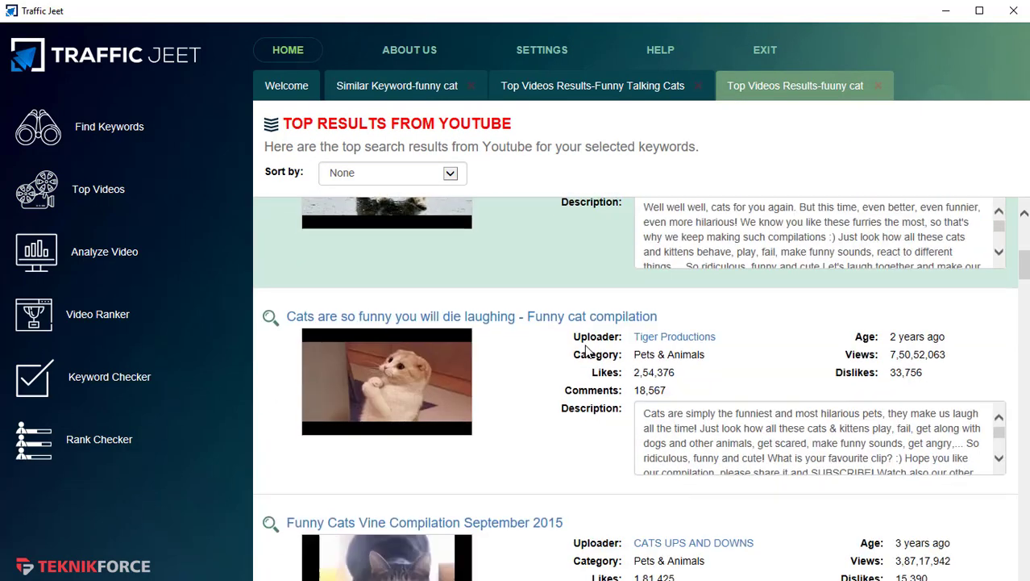
scroll(588, 349, up, 2)
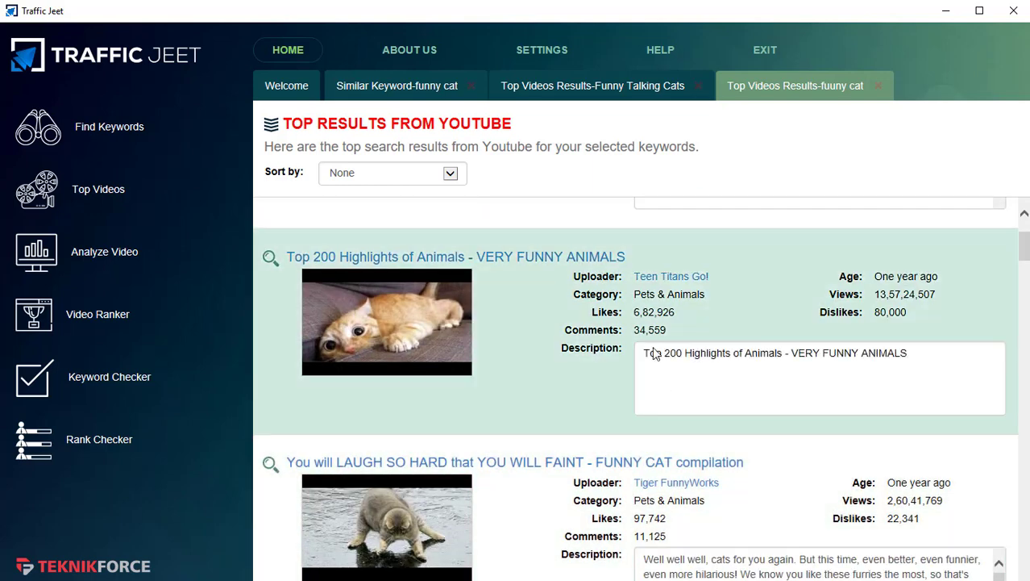
drag(634, 295, 691, 301)
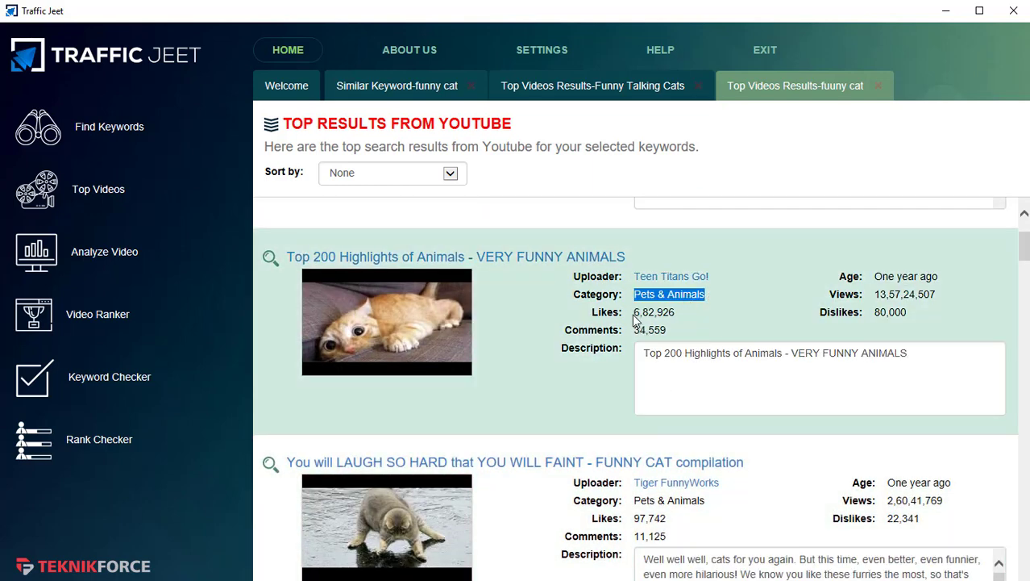
drag(635, 316, 672, 332)
click(641, 338)
click(673, 332)
drag(916, 295, 890, 318)
click(887, 316)
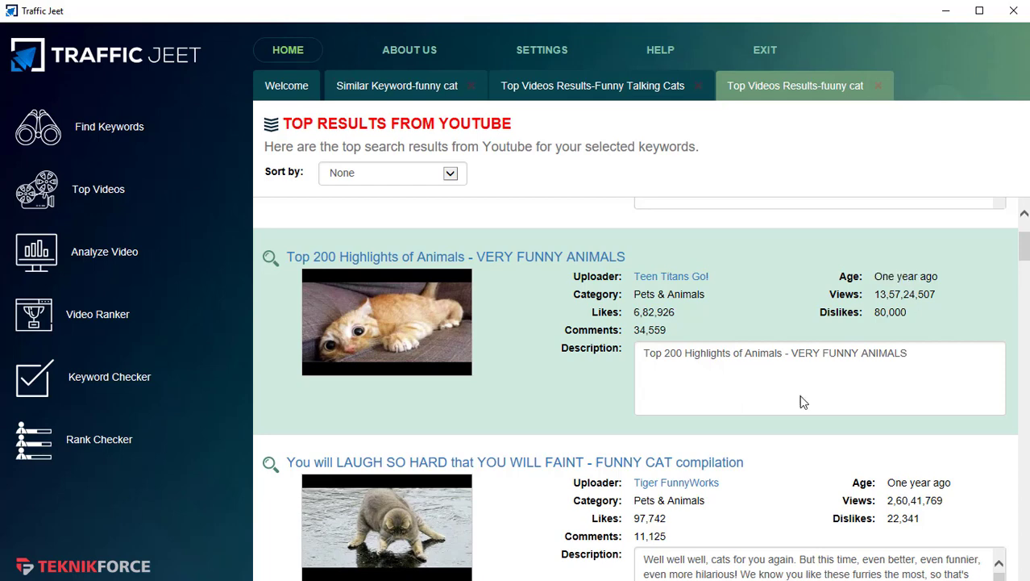
scroll(798, 400, down, 3)
click(694, 311)
scroll(643, 276, up, 1)
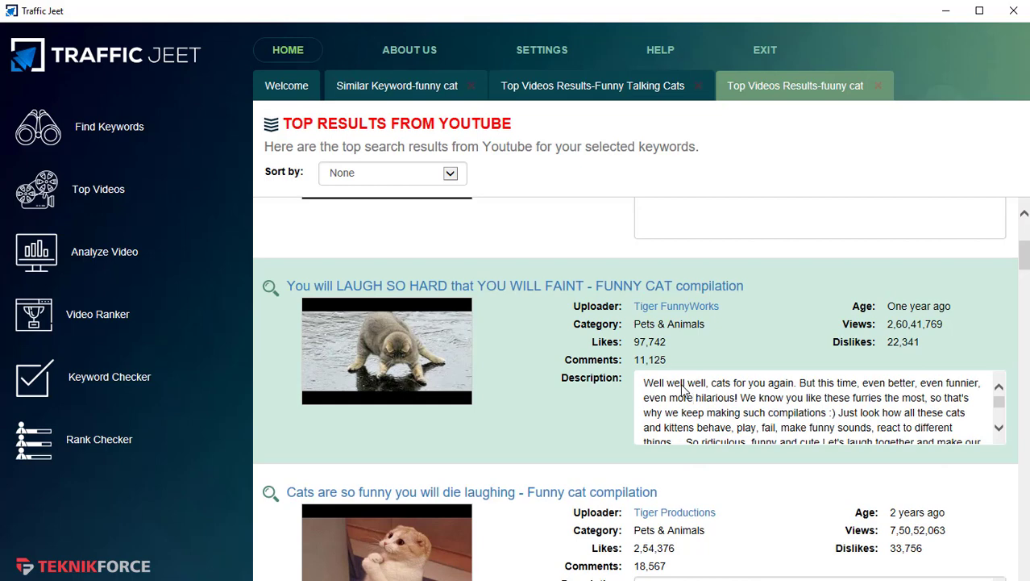
- Scroll through the remaining videos and bring up the Sort by options
scroll(682, 391, down, 5)
scroll(685, 411, down, 6)
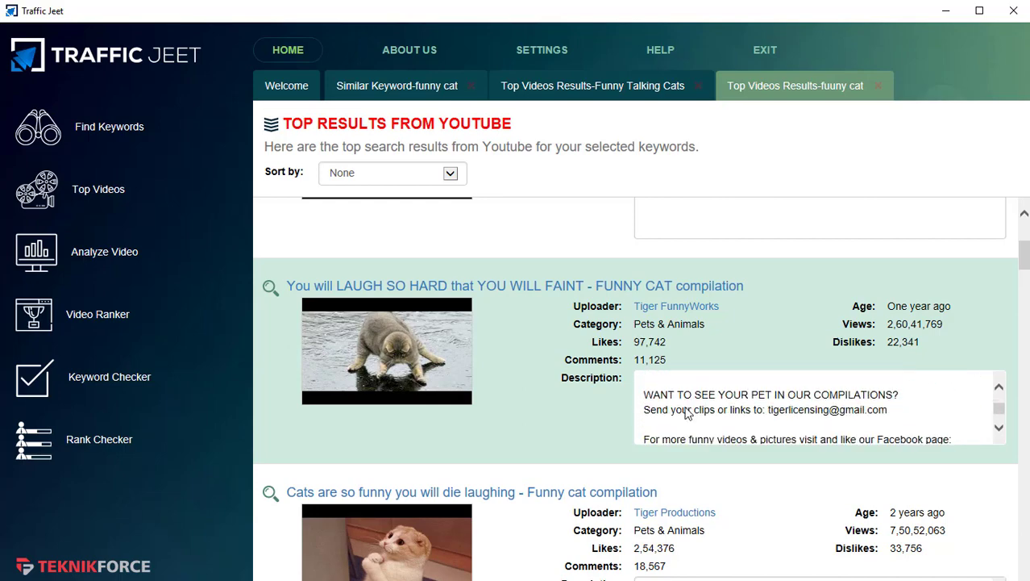
scroll(501, 497, up, 5)
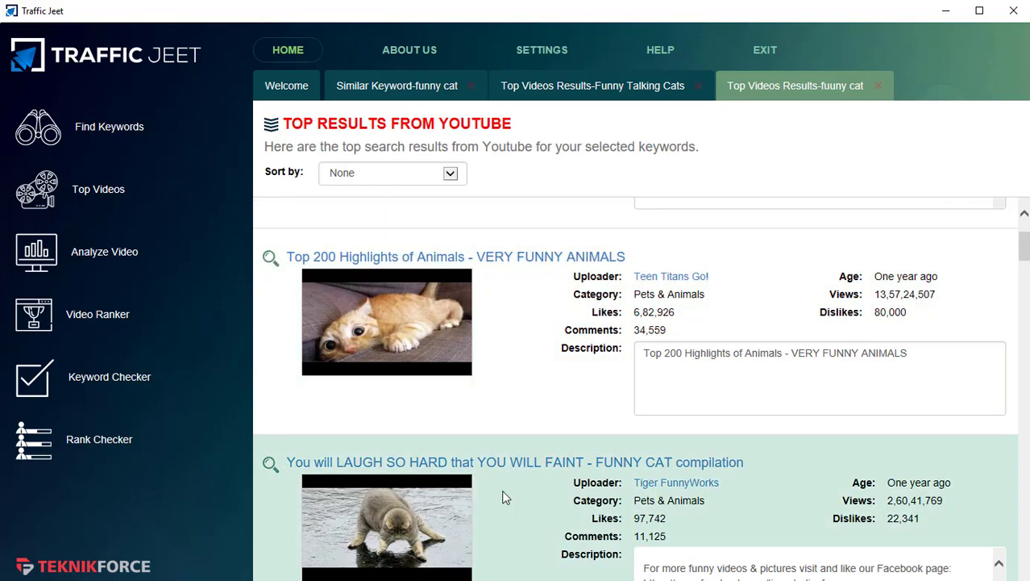
scroll(321, 440, down, 5)
scroll(321, 441, up, 3)
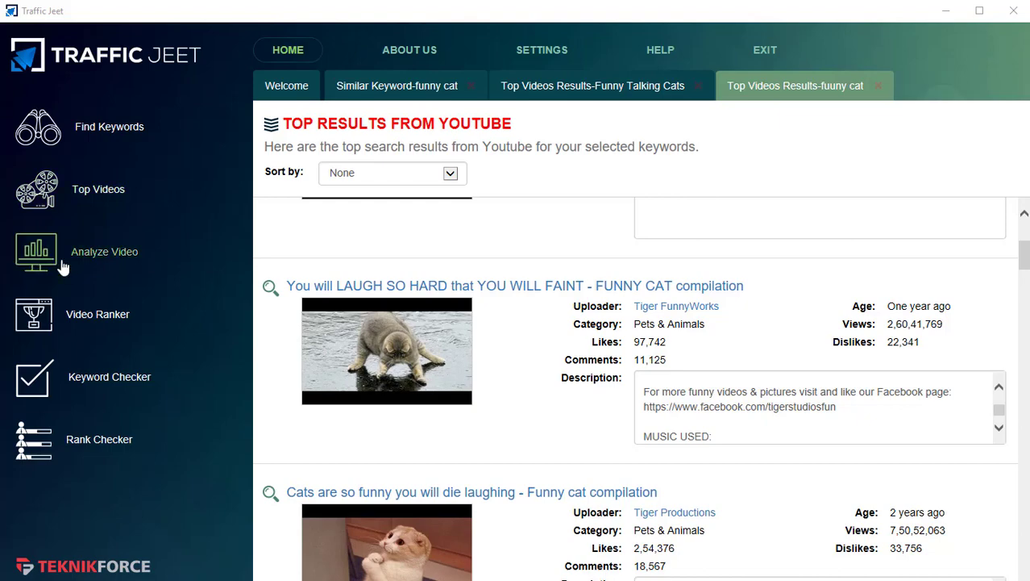
scroll(709, 419, down, 2)
scroll(641, 416, down, 15)
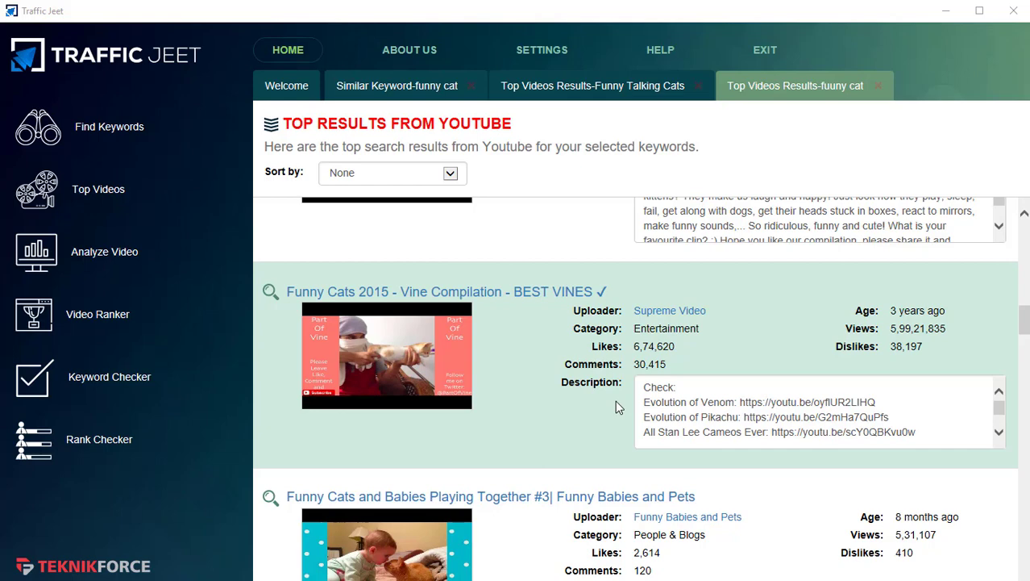
scroll(613, 400, down, 3)
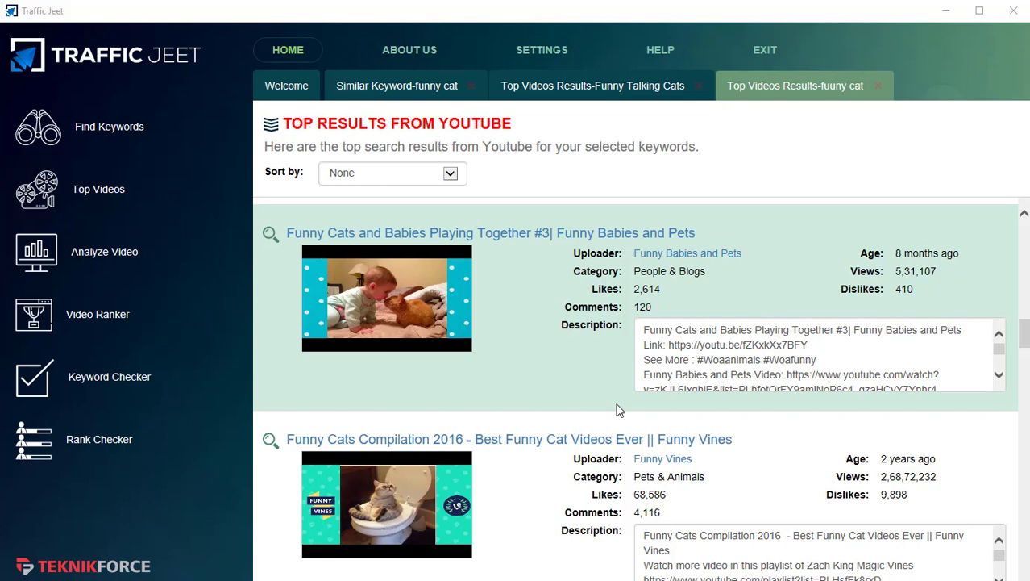
scroll(594, 419, up, 6)
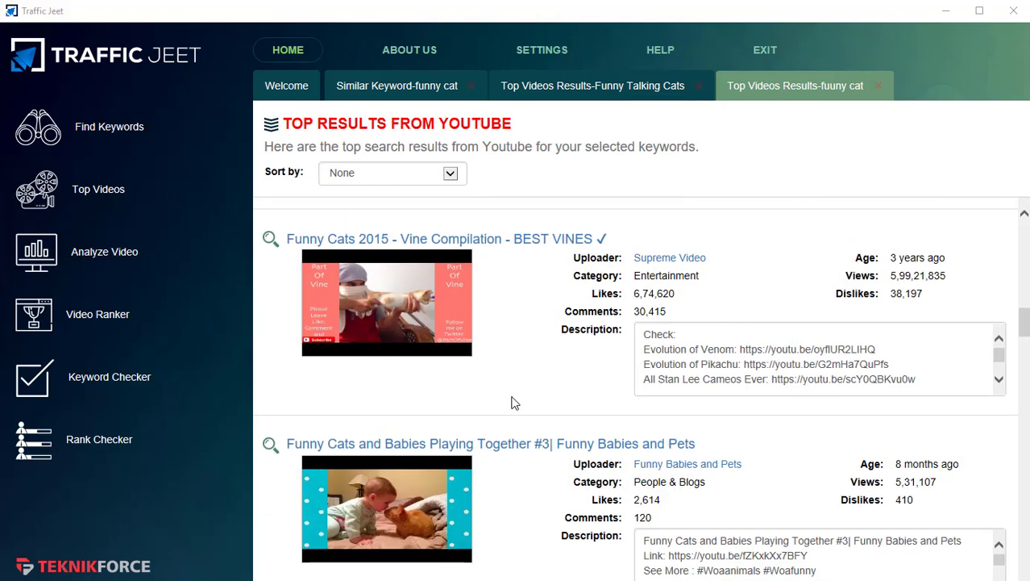
scroll(481, 381, up, 1)
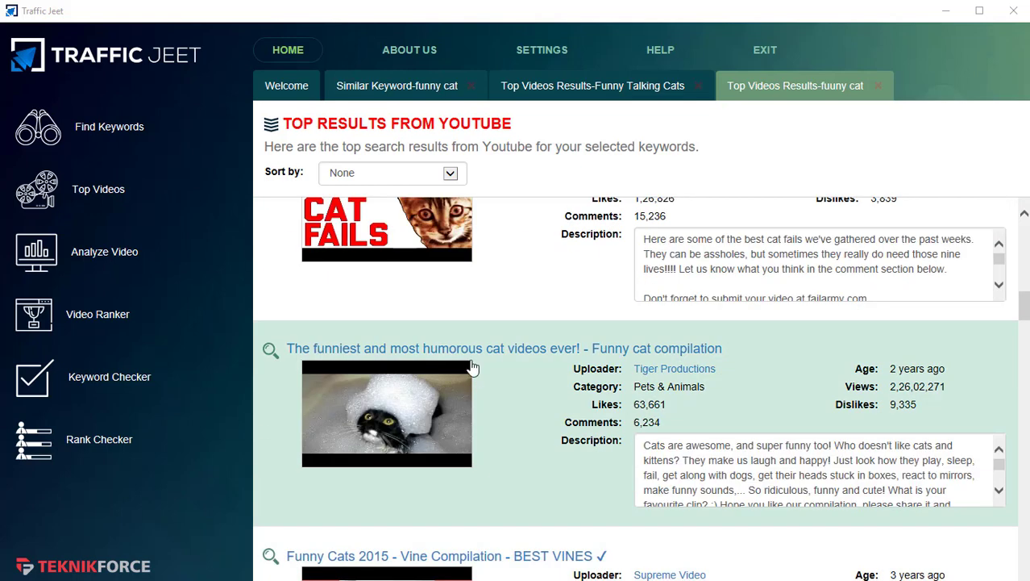
click(367, 172)
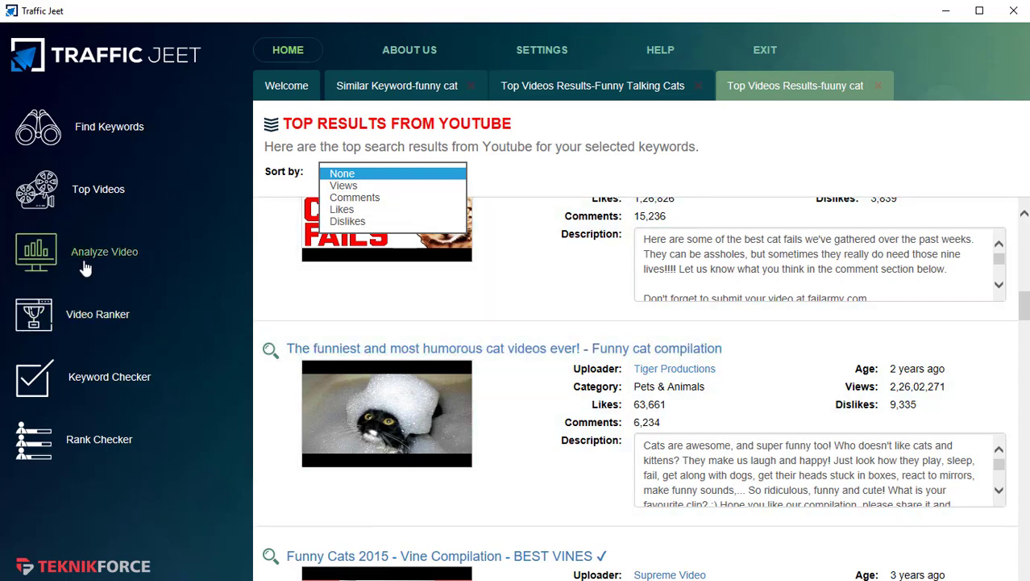
- Leave results unsorted and run Analyze Video on the pasted SUPER LAUGH video link
click(584, 309)
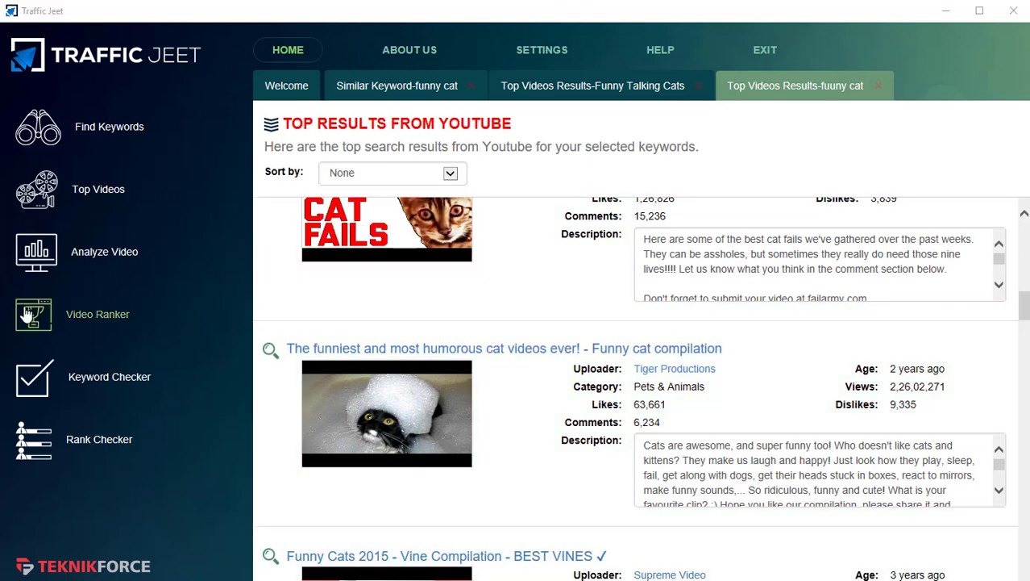
click(113, 256)
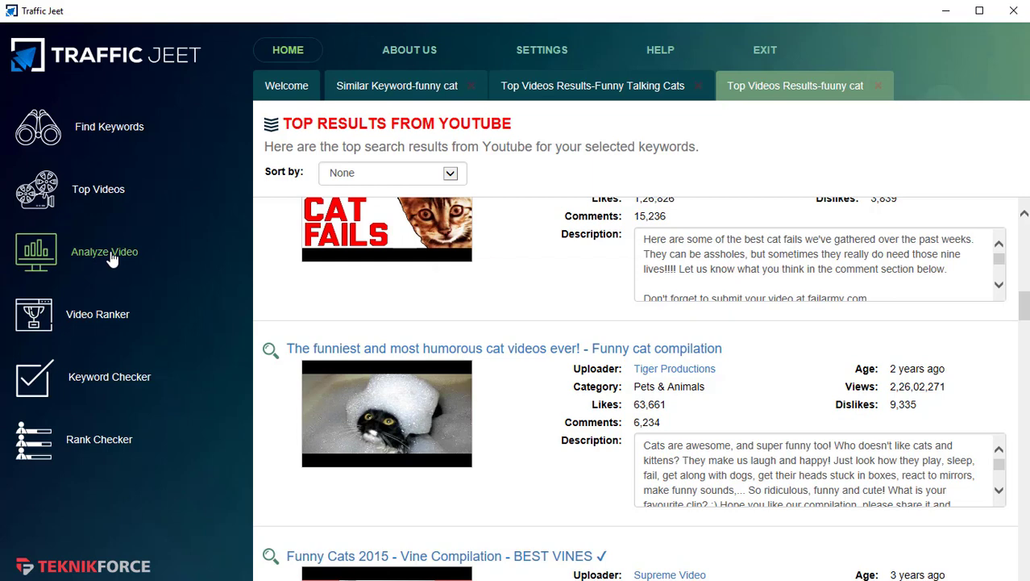
click(770, 324)
text(https://www.youtube.com/watch?v=pOmu0Ltcl6Y)
click(795, 367)
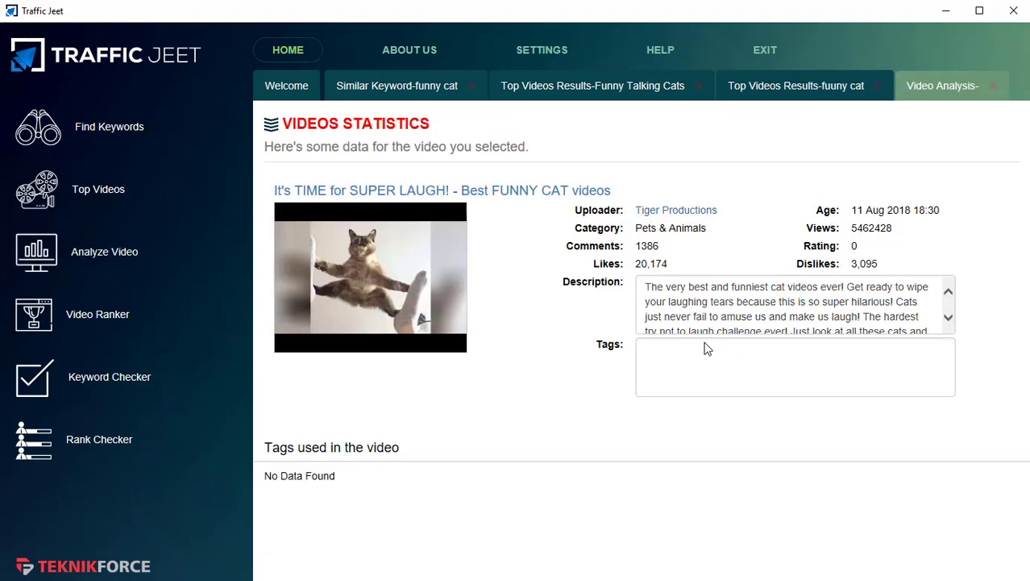
- Point out the empty Tags box and close the Video Analysis tab
click(720, 376)
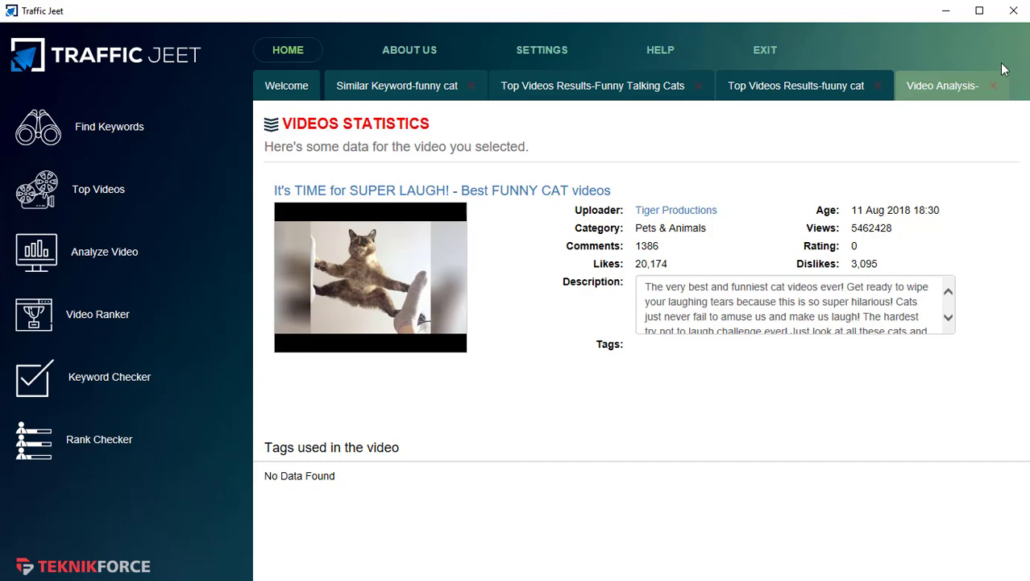
click(993, 86)
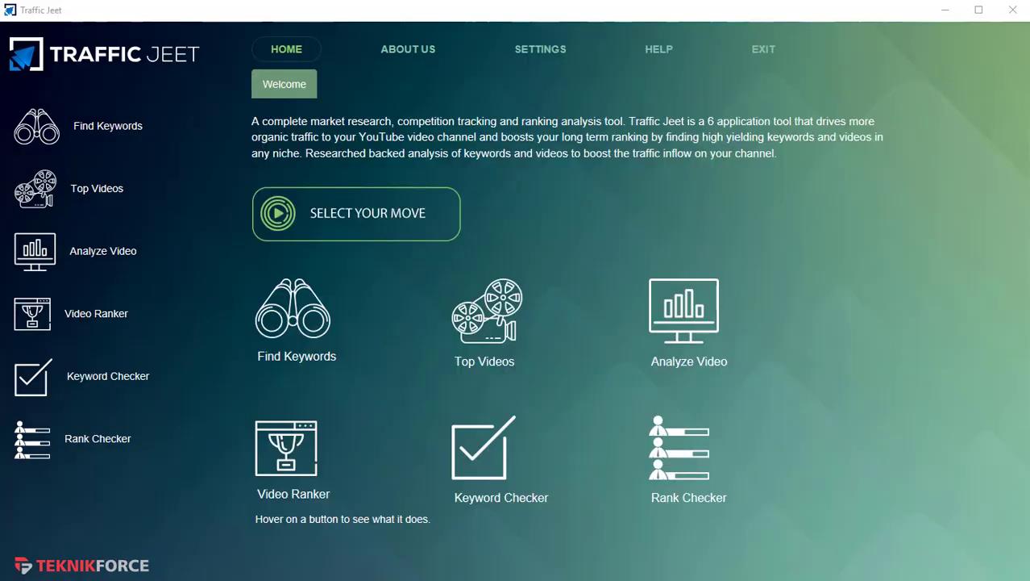
- Open Video Ranker's Choose or Create a Set dialog
click(91, 323)
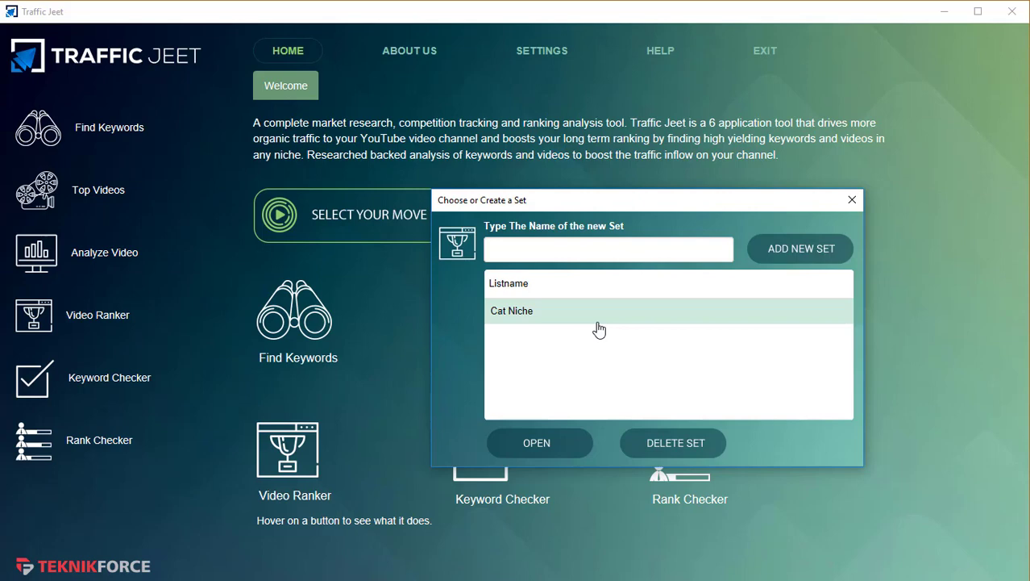
- Select the Cat Niche set and open it in a Vid Ranker tab
double_click(527, 315)
click(564, 317)
click(552, 447)
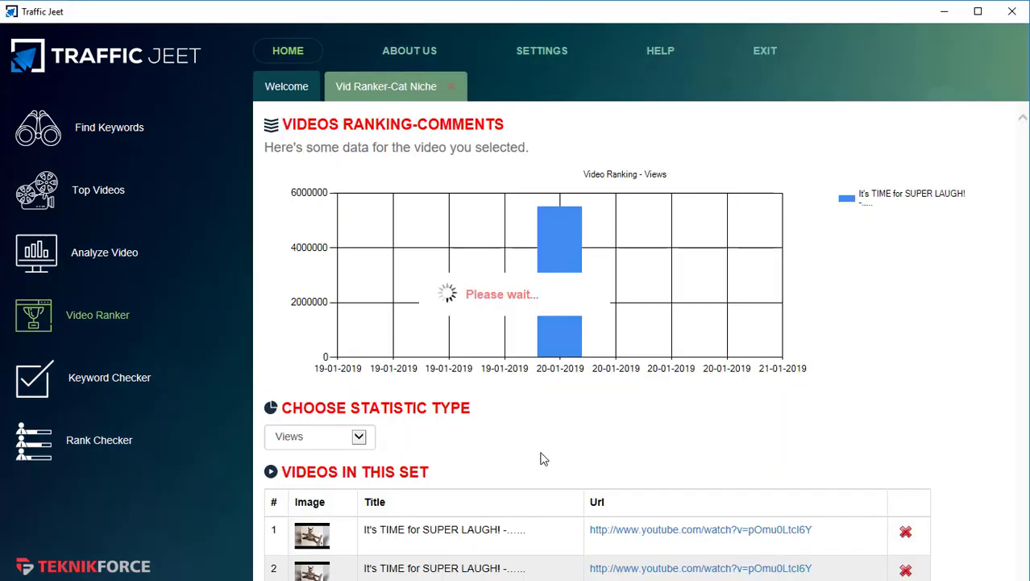
- Look over the Cat Niche views chart and its video list, clearing stray text selections
drag(481, 530, 489, 460)
click(467, 482)
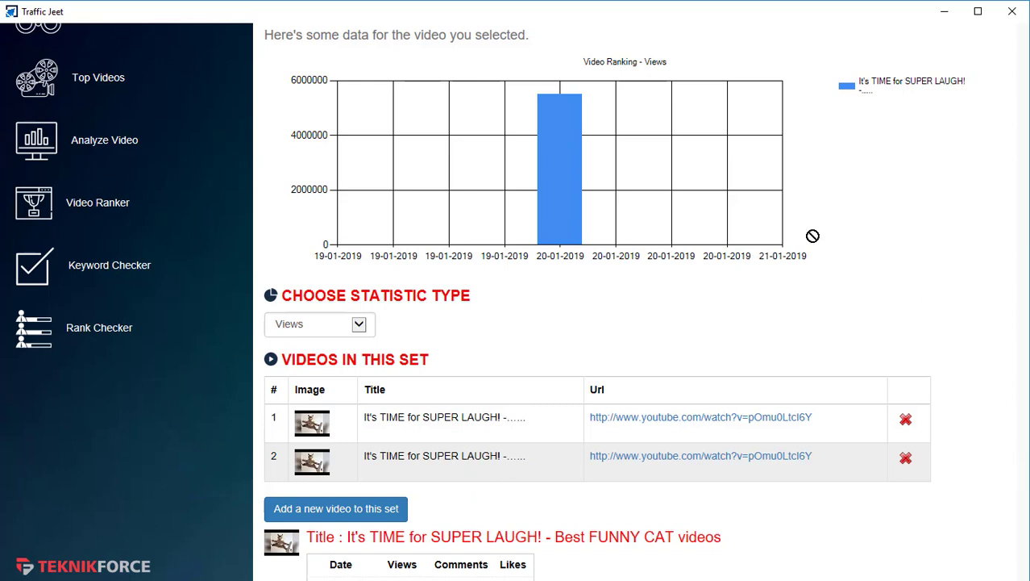
drag(504, 336, 481, 297)
click(489, 307)
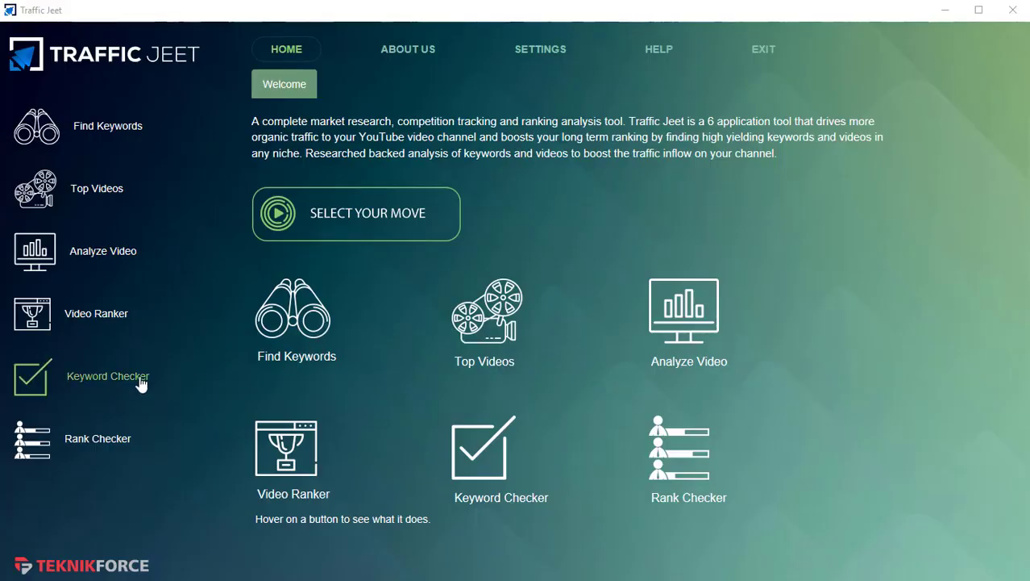
- Check funny cat, talking cat and mad cat for Google page-one videos with Keyword Checker
click(142, 385)
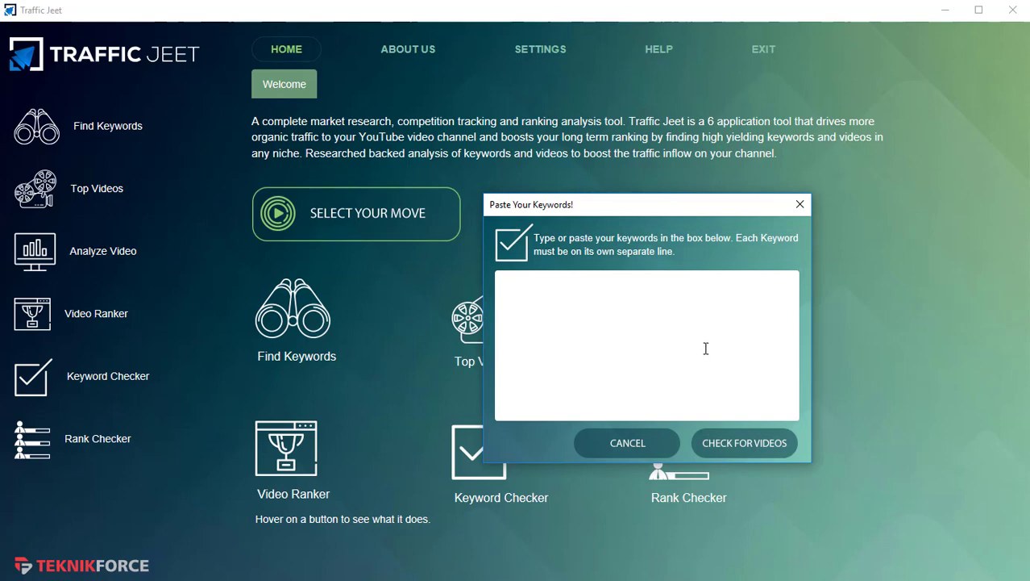
text(funny cat talking cat mad cat)
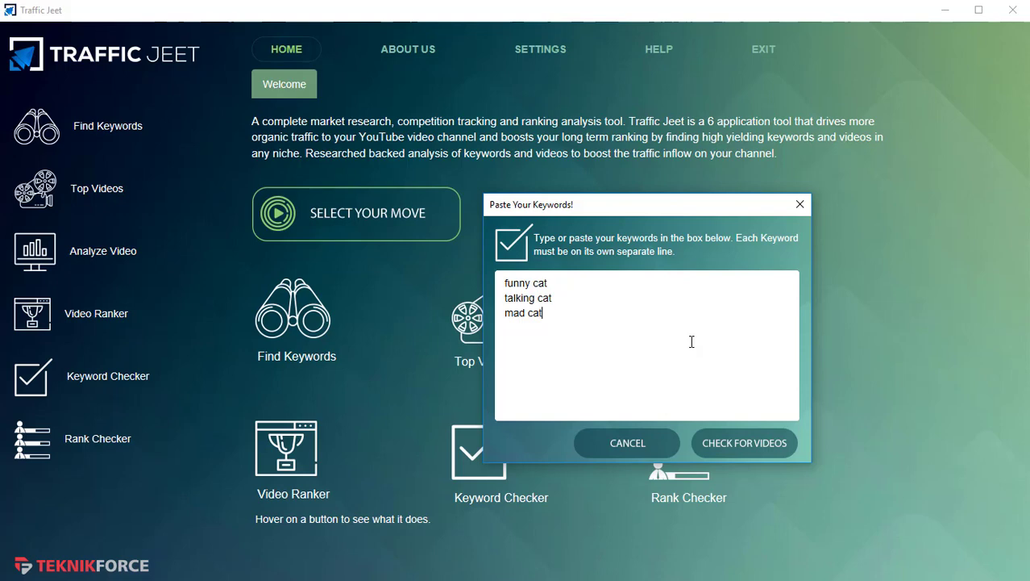
click(728, 442)
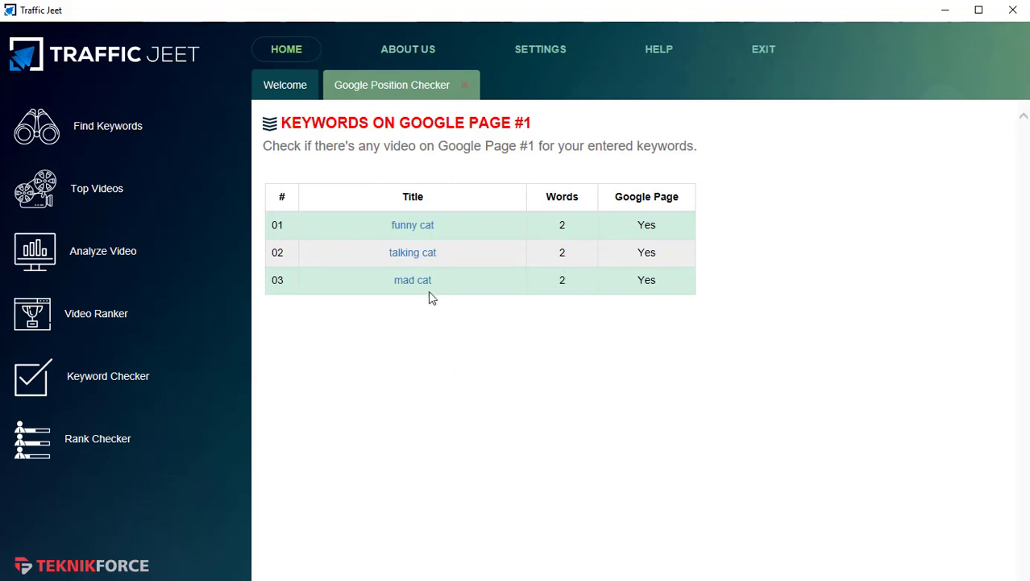
- Bring up Rank Checker's Create or Choose A Set dialog
click(126, 441)
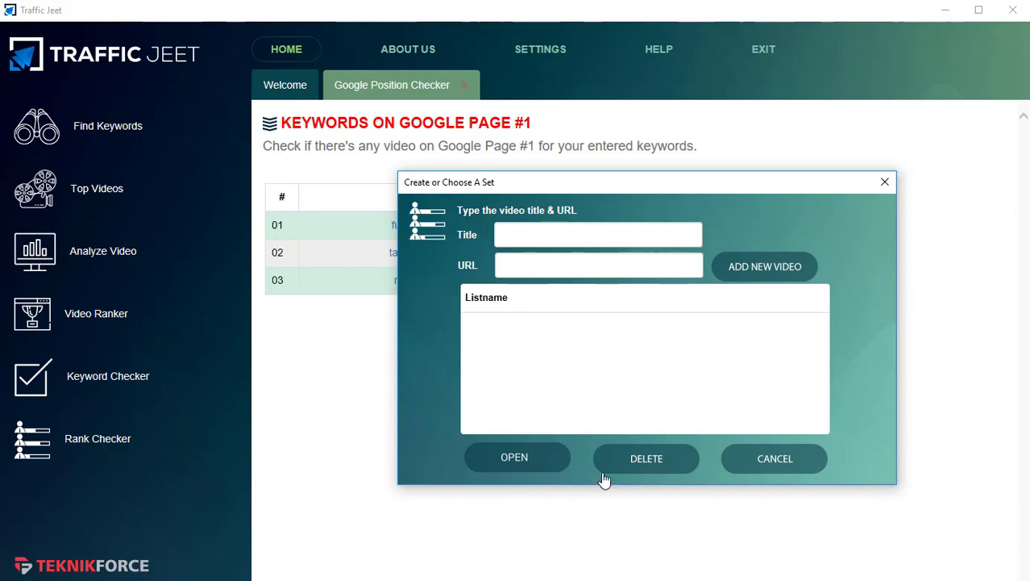
- Add a new video set titled 'test' with the pasted YouTube video link
click(644, 235)
text(test)
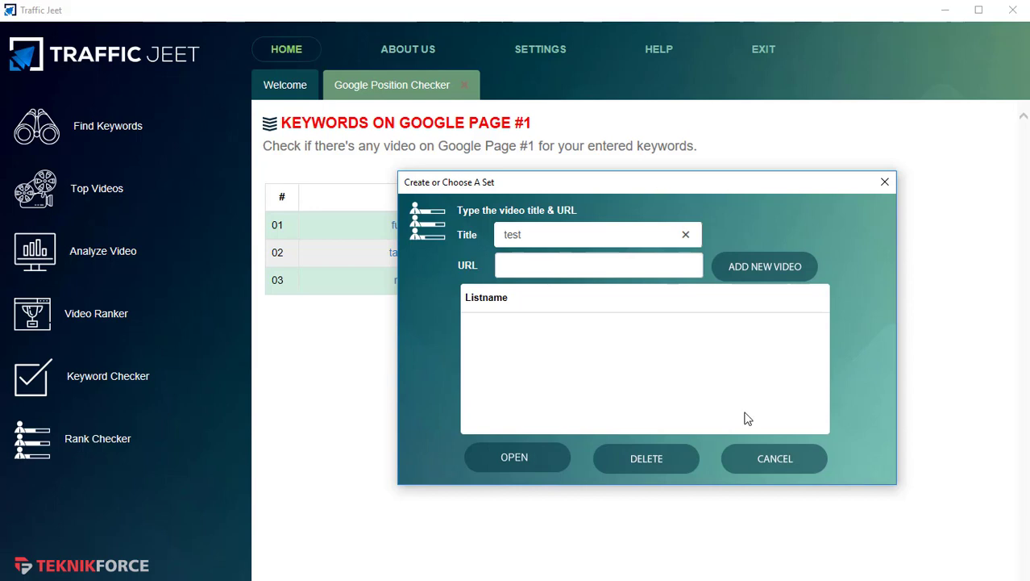
click(639, 264)
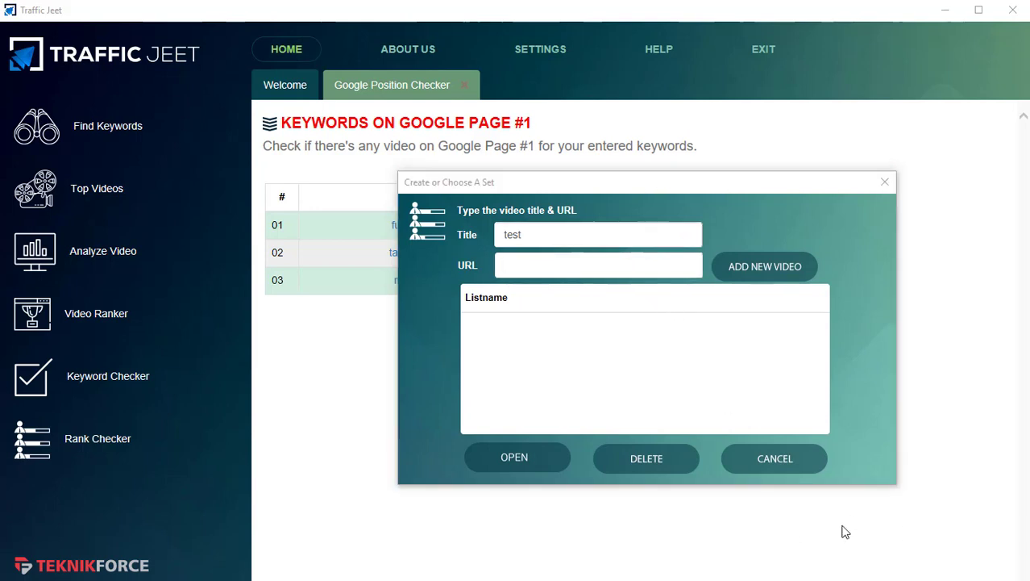
text(https://www.youtube.com/watch?v=pOmu0Ltcl6Y)
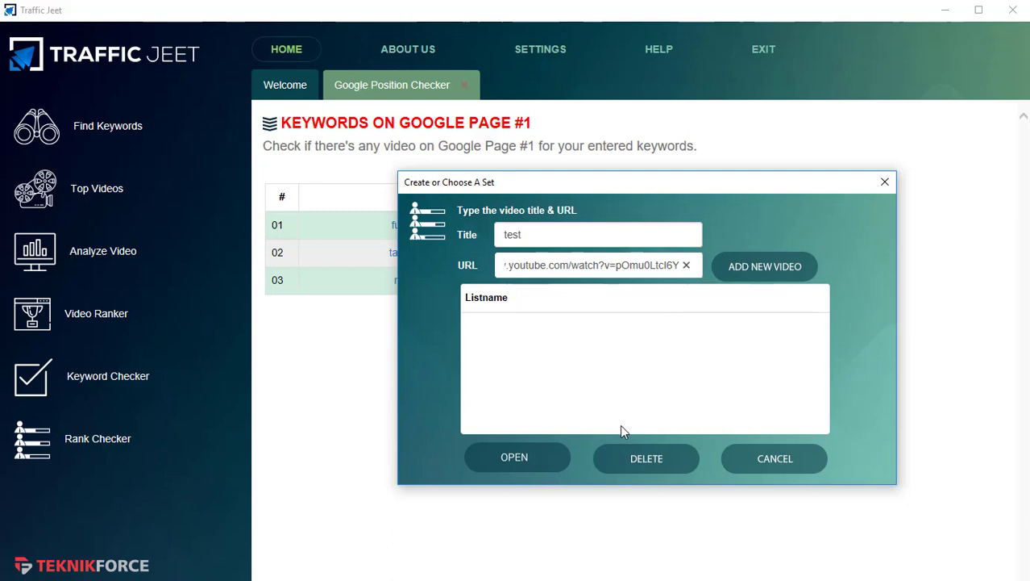
click(766, 273)
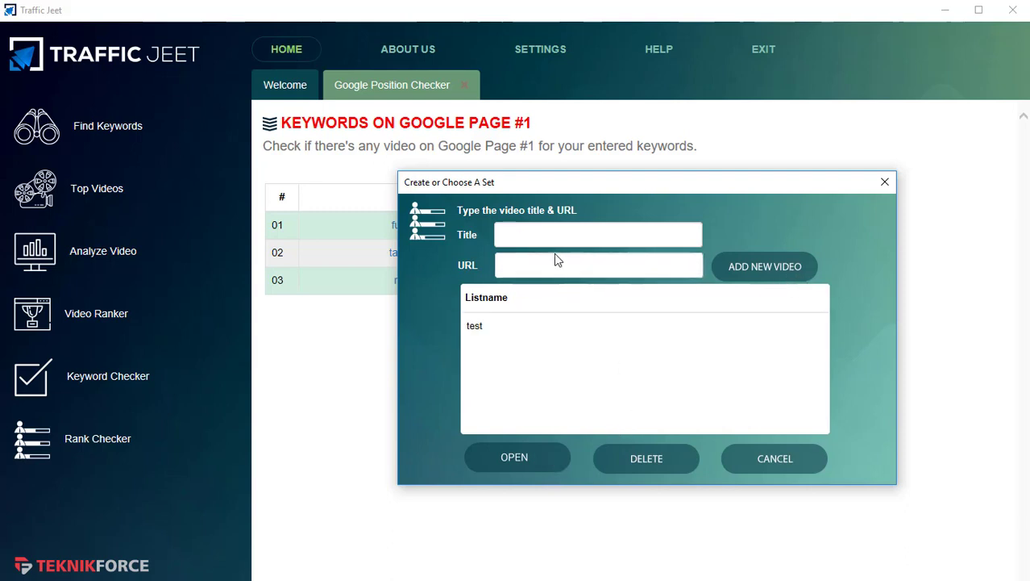
- Open the test set in a Rank Checker tab, ready for a keyword
click(472, 335)
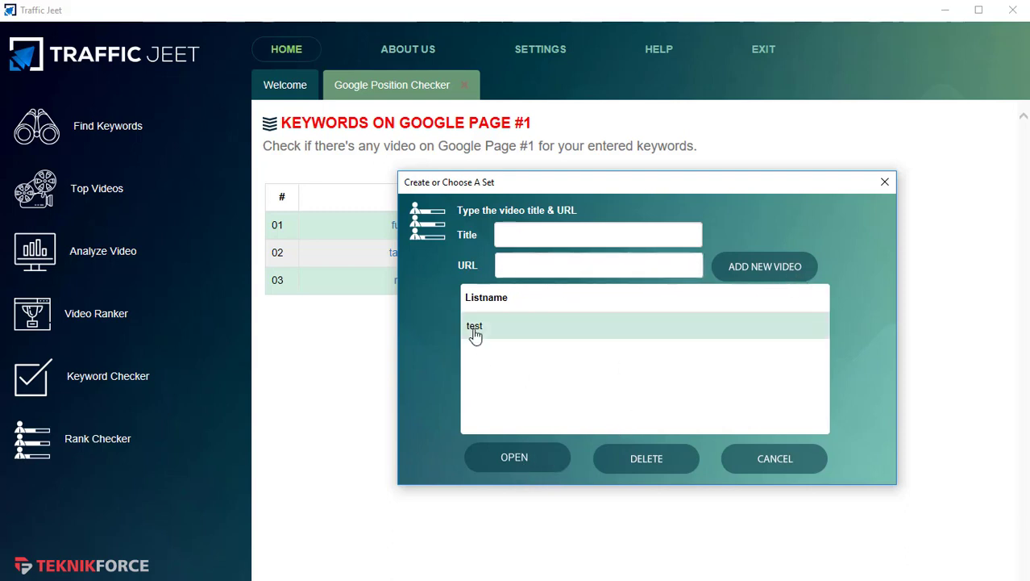
click(513, 456)
click(591, 327)
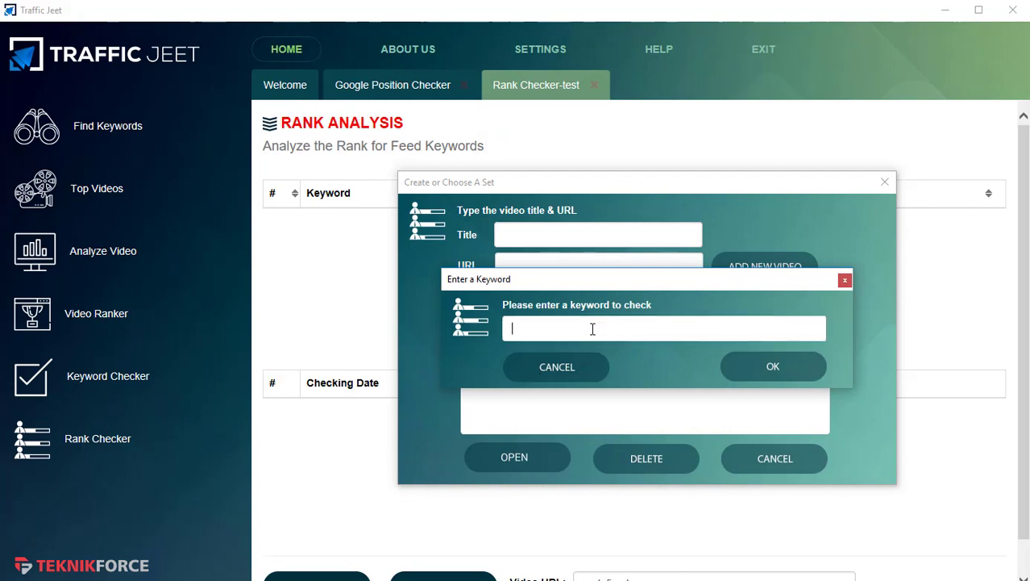
- Check the rank of keyword 'funny cat' for the test set, which comes out at 1
text(funny ca)
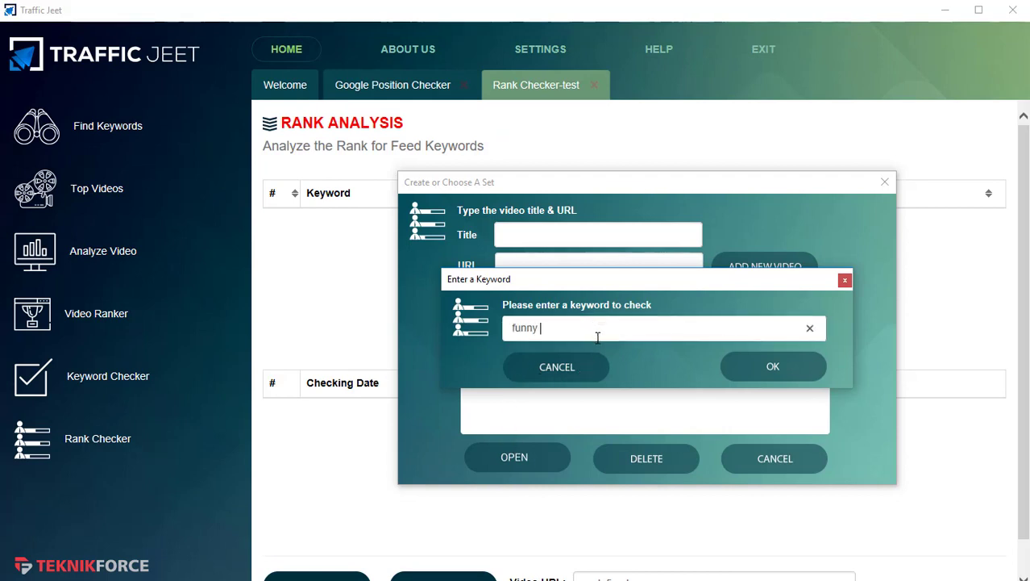
click(768, 379)
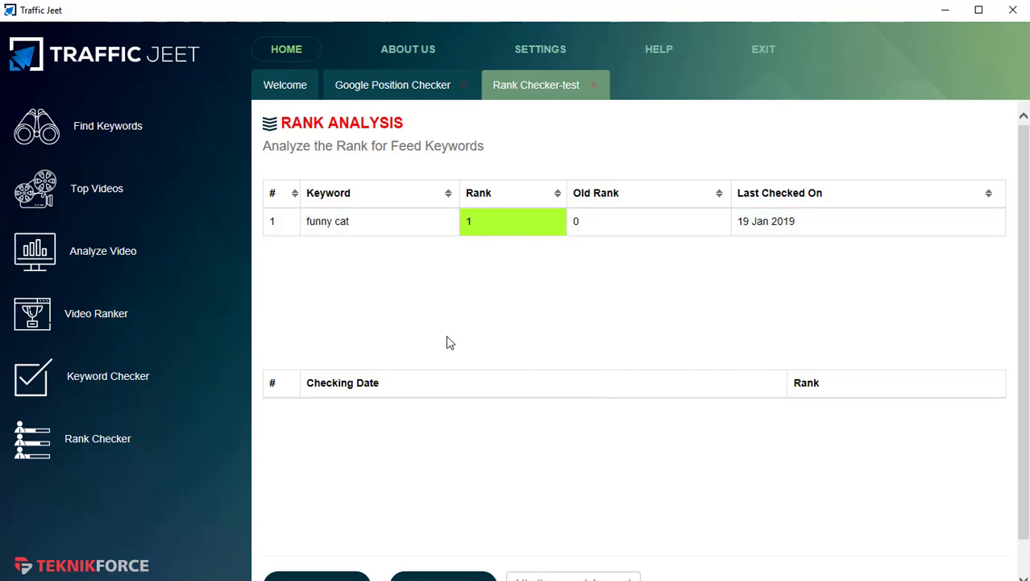
scroll(446, 341, down, 1)
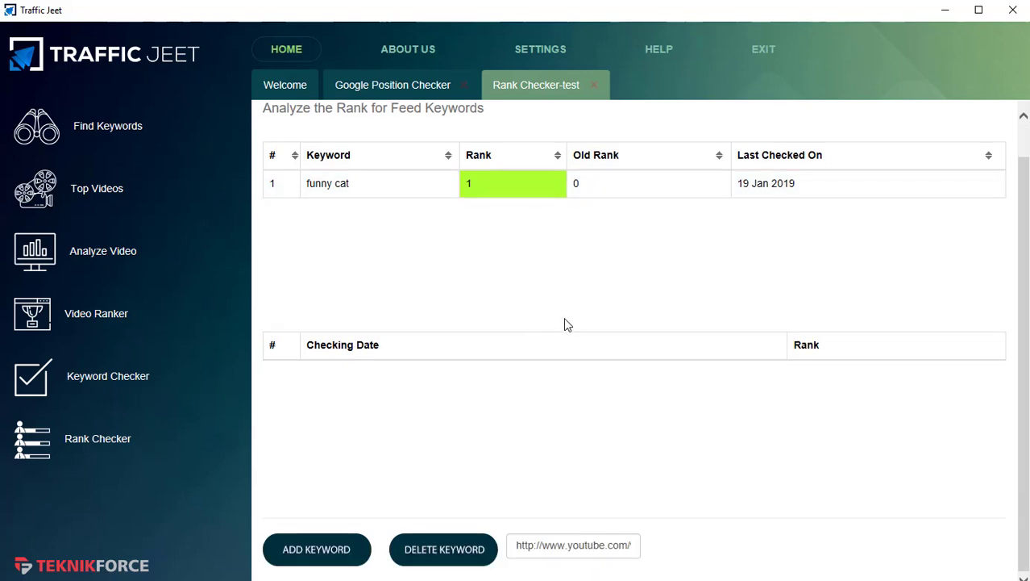